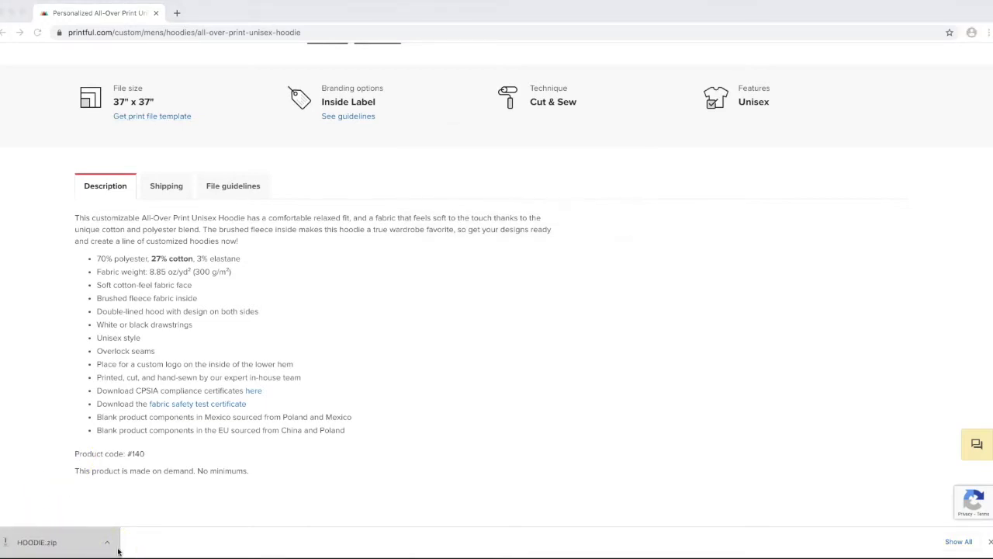
Open hoodie_front_template.psd from the HOODIE download's templates folder in Photoshop.
double_click(410, 133)
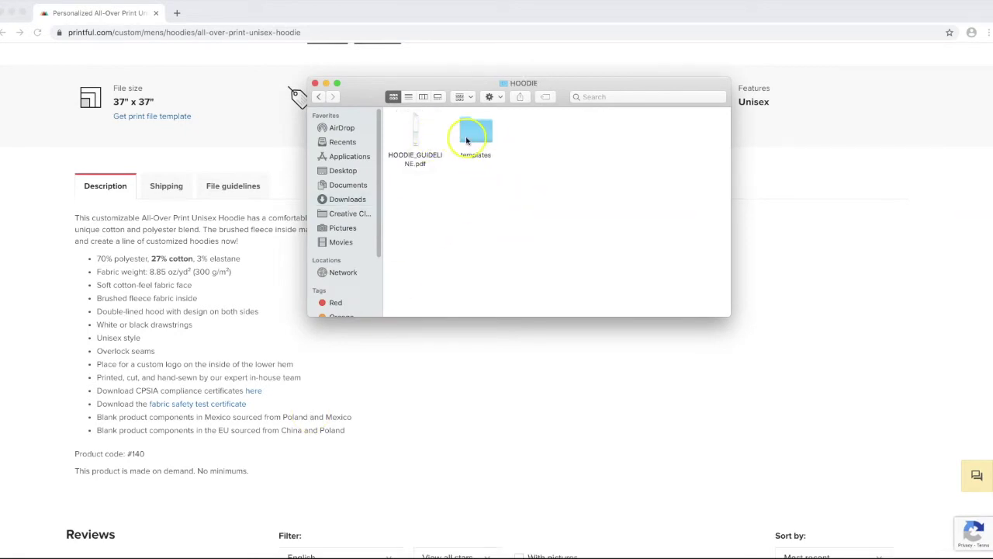
click(471, 134)
double_click(471, 135)
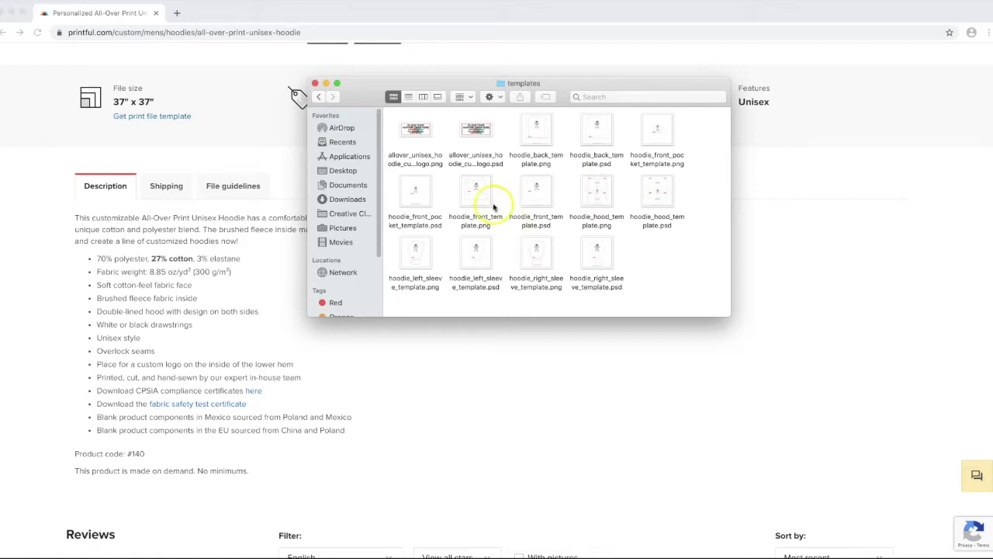
click(540, 194)
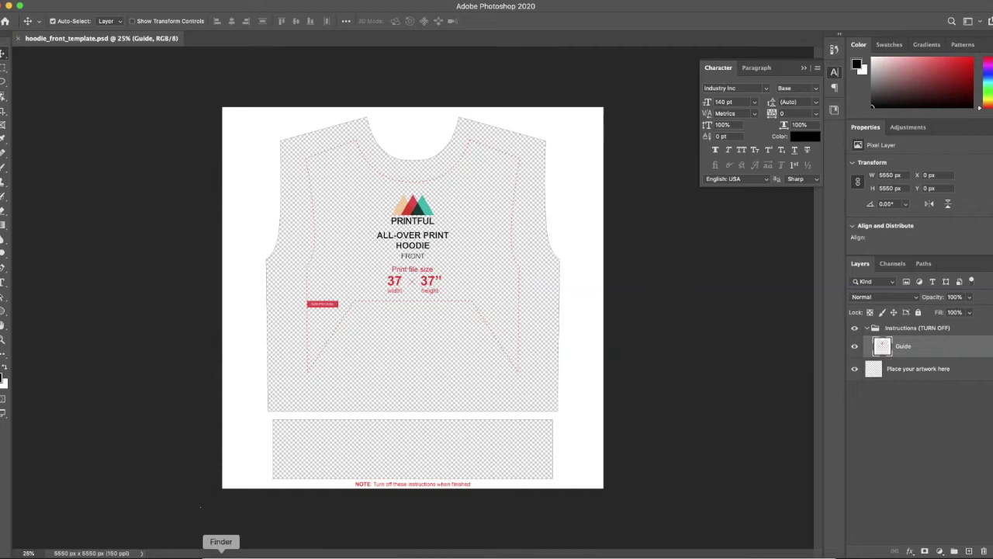
Open hoodie_front_pocket_template.psd from the templates folder as a second Photoshop document.
click(221, 555)
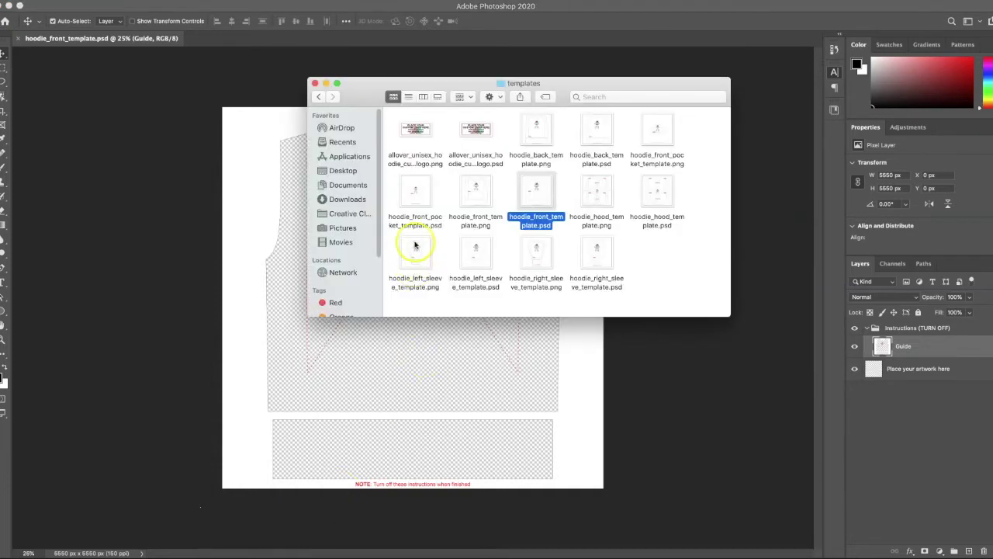
click(415, 190)
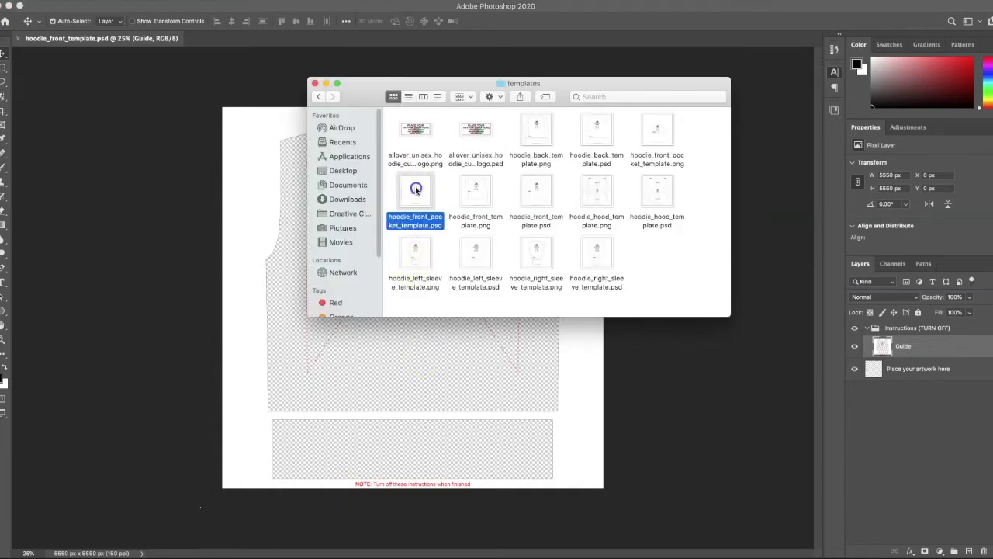
double_click(415, 191)
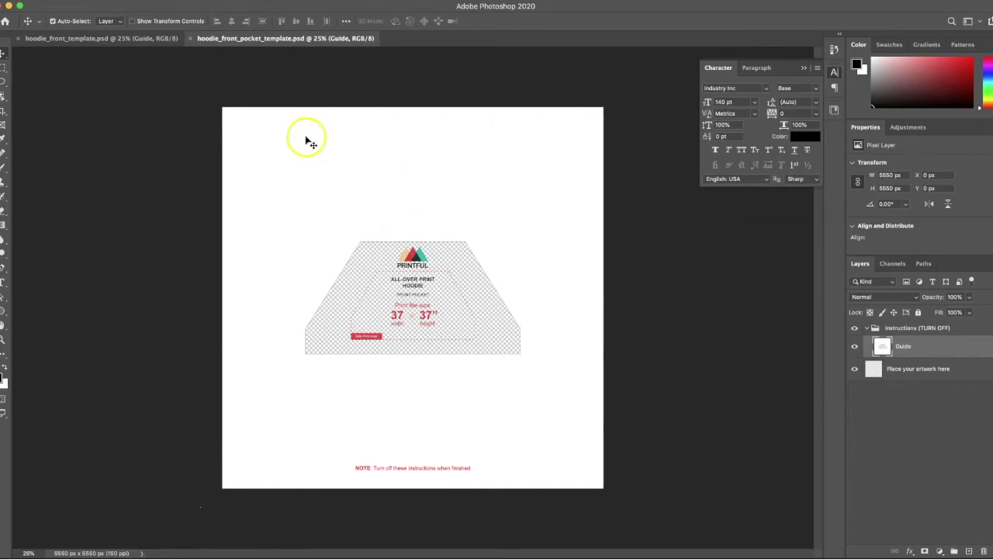
In the front template, select the "Place your artwork here" layer and add a guide layout of 7 columns with 0 gutter.
click(140, 42)
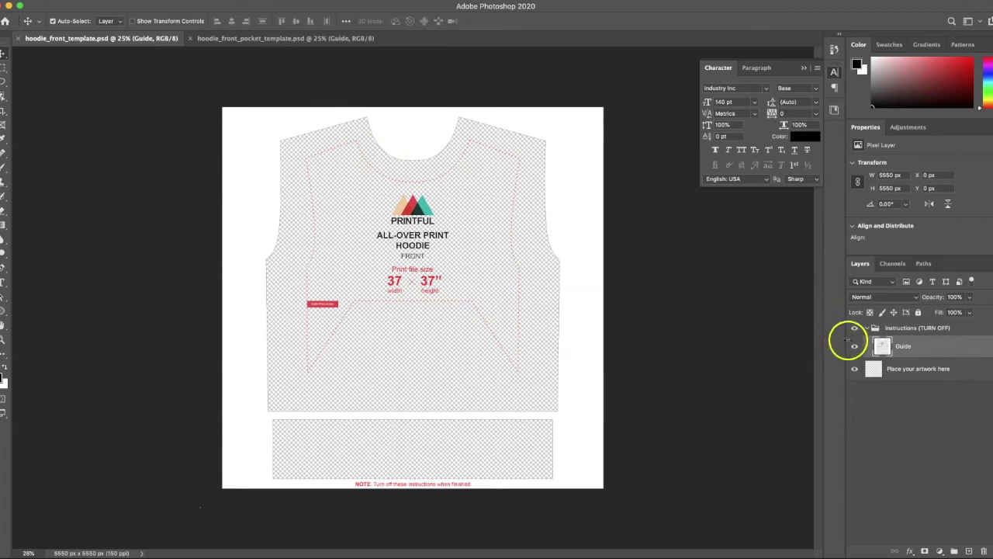
click(900, 369)
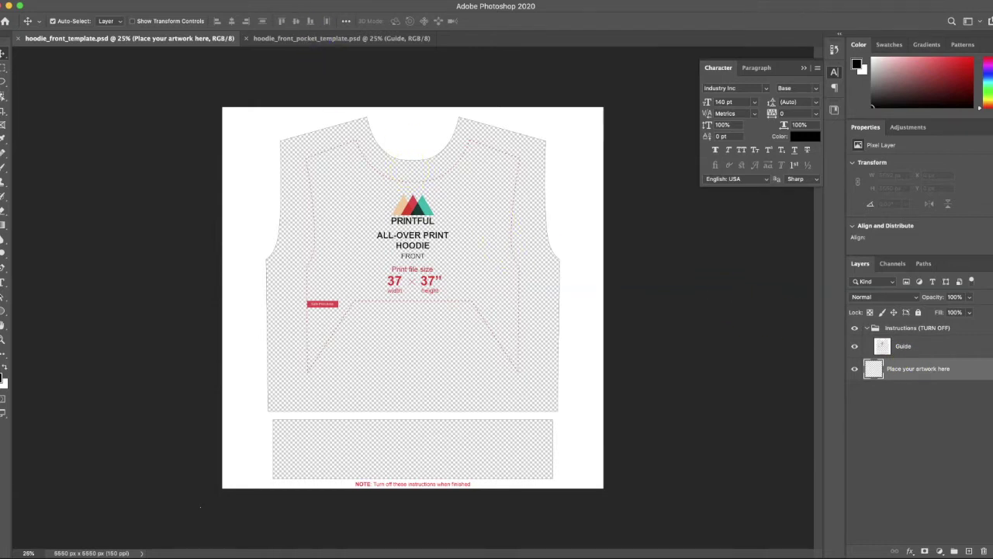
click(240, 0)
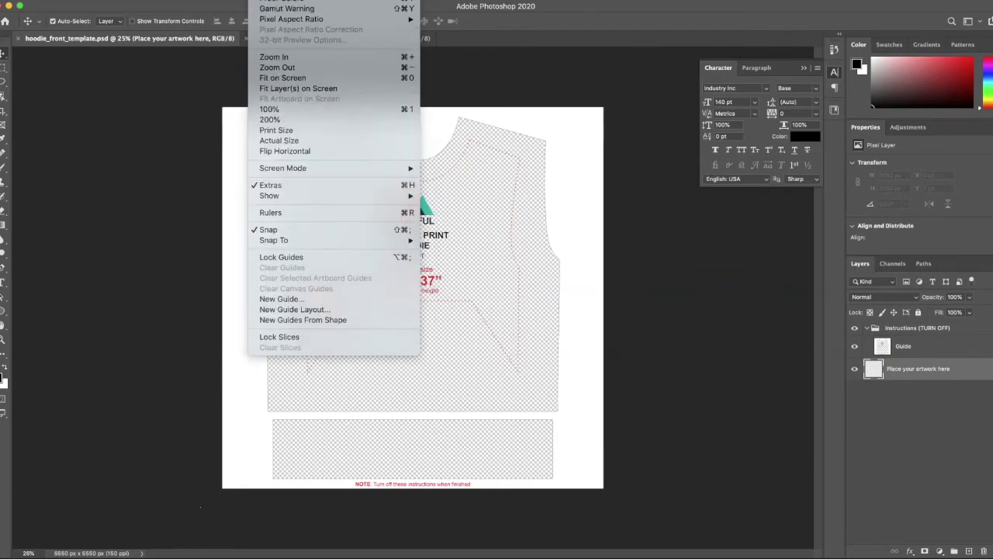
click(293, 309)
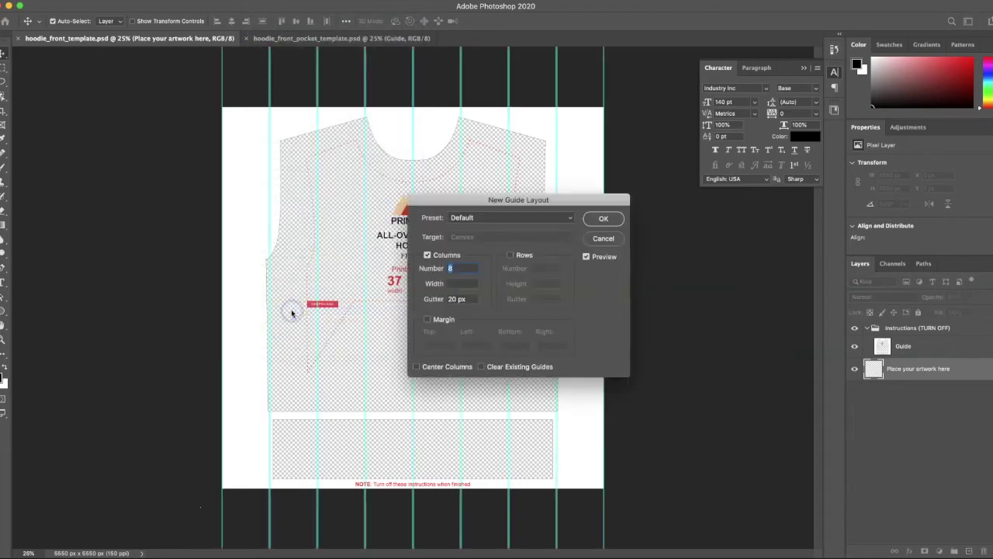
text(7)
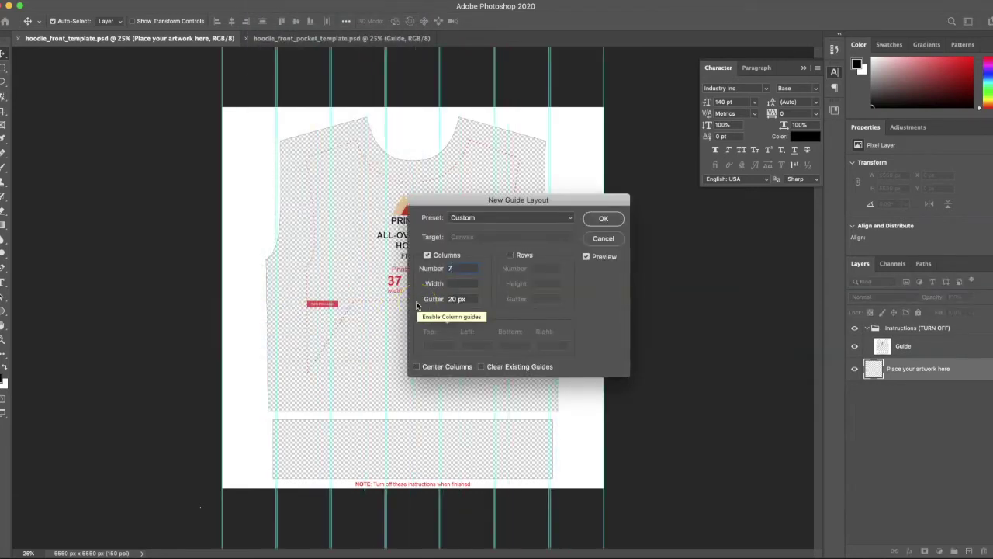
click(436, 300)
text(0)
click(599, 219)
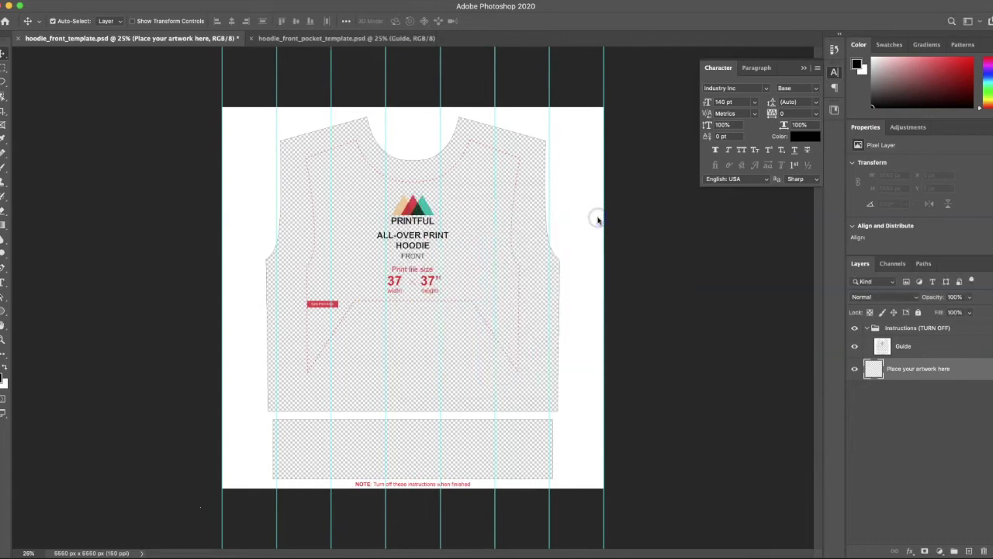
Set the foreground colour to red (ff0000) and fill the whole "Place your artwork here" layer with it.
click(3, 378)
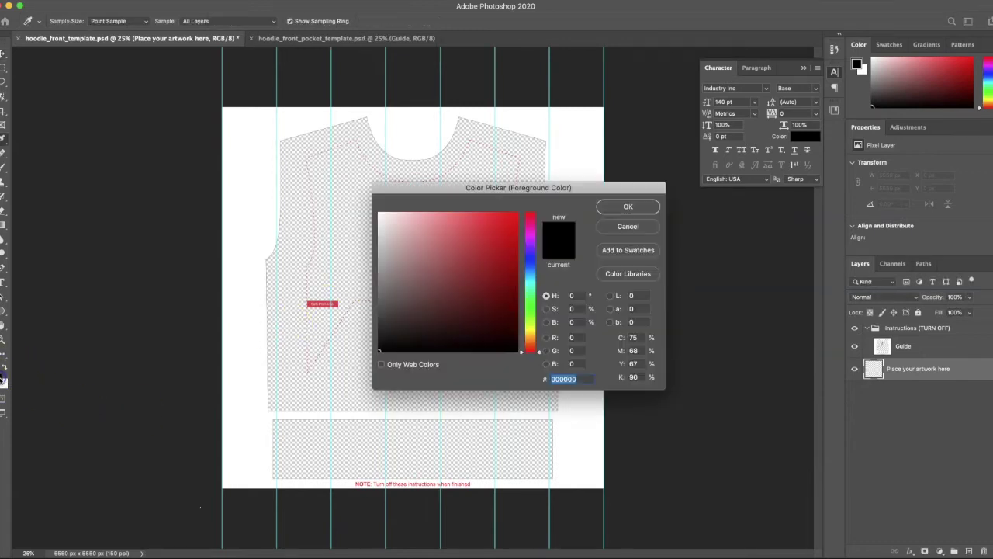
drag(489, 241, 543, 204)
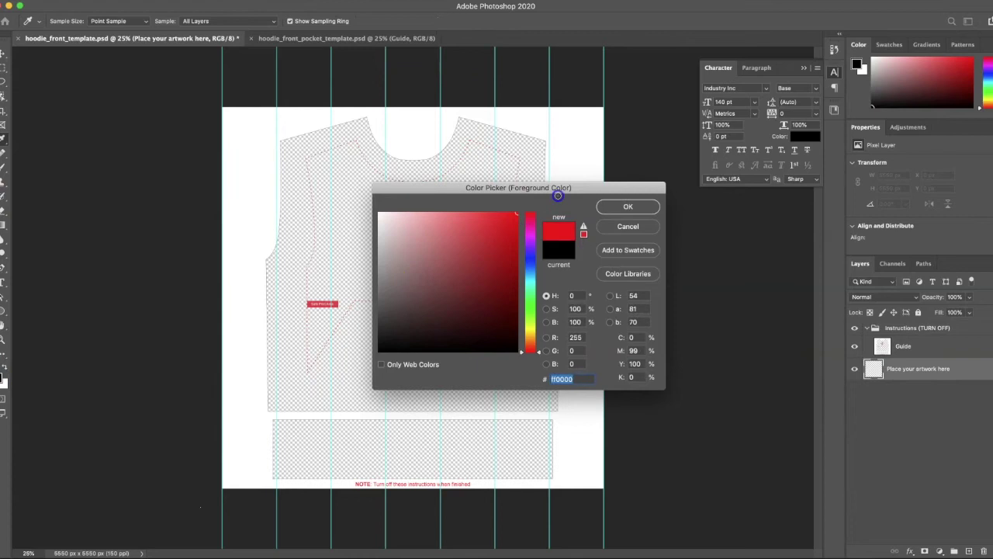
click(627, 205)
key(g)
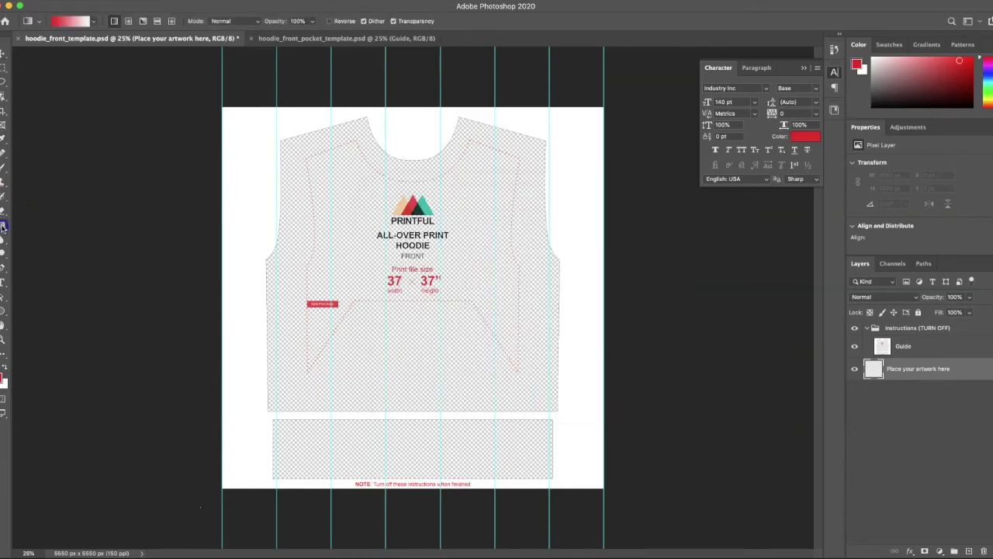
click(396, 264)
Select the second guide column over the full canvas height and fill it with orange.
key(m)
drag(277, 106, 331, 489)
click(3, 378)
click(627, 205)
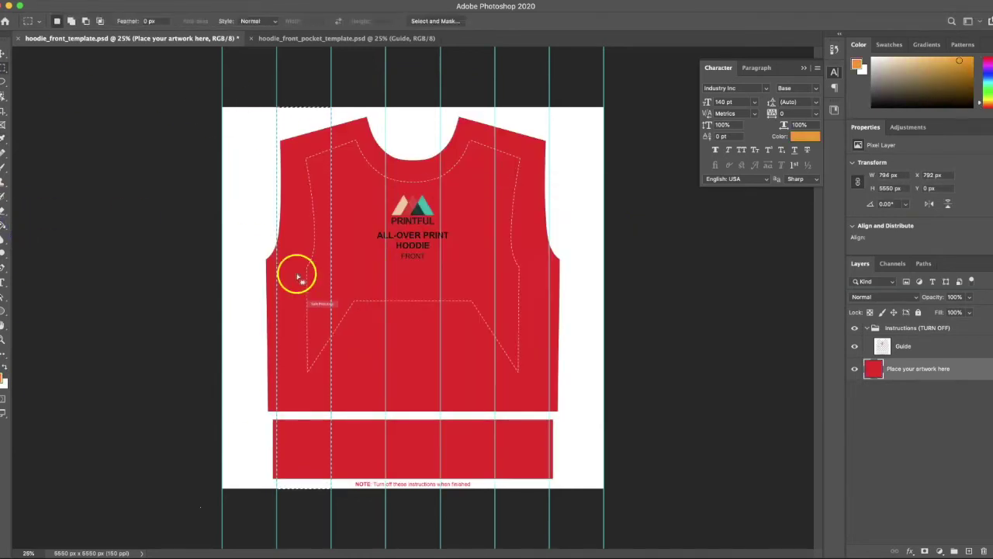
key(g)
click(294, 271)
Select the third guide column over the full canvas height and fill it with yellow.
click(3, 70)
drag(331, 106, 386, 488)
click(3, 378)
click(627, 205)
key(g)
click(399, 189)
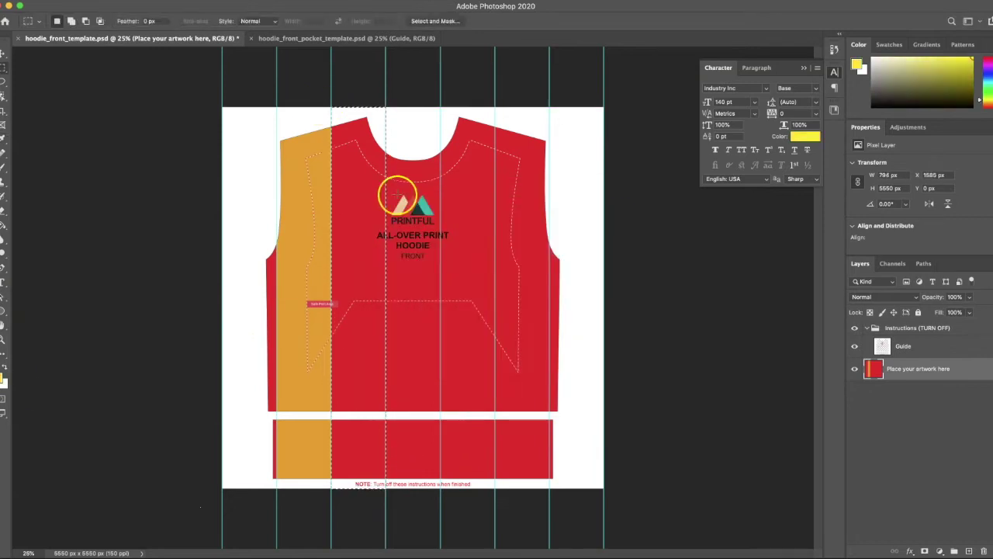
Select the fourth guide column over the full canvas height and fill it with green.
click(3, 69)
mouse_move(385, 106)
mouse_down()
mouse_move(437, 317)
mouse_move(440, 488)
mouse_up()
click(4, 378)
click(501, 253)
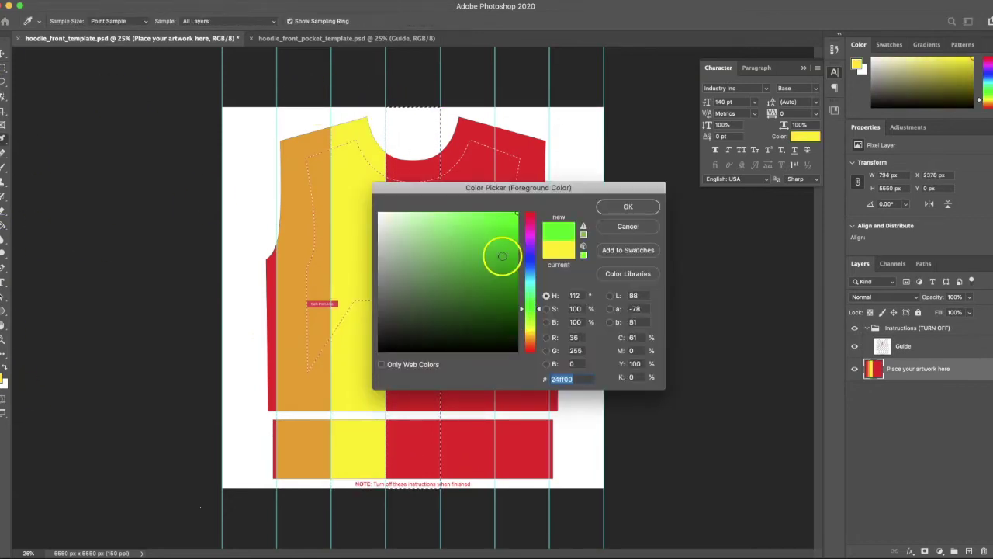
click(627, 204)
key(g)
click(412, 349)
Select the fifth guide column over the full canvas height and fill it with blue.
drag(440, 106, 494, 489)
click(3, 378)
click(501, 250)
click(627, 204)
key(g)
click(467, 233)
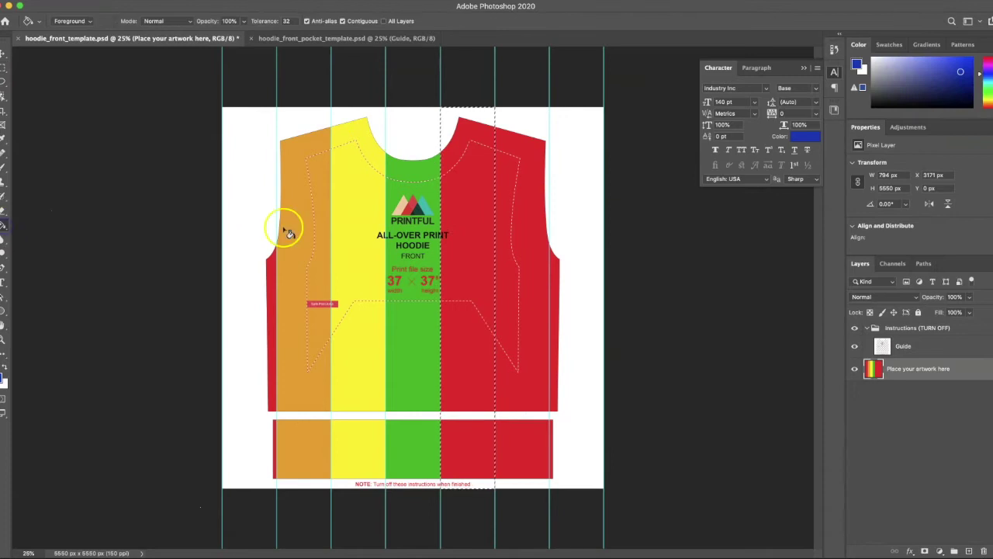
Select the sixth guide column over the canvas height and fill it with dark indigo.
click(3, 70)
drag(495, 107, 549, 489)
click(3, 378)
click(477, 309)
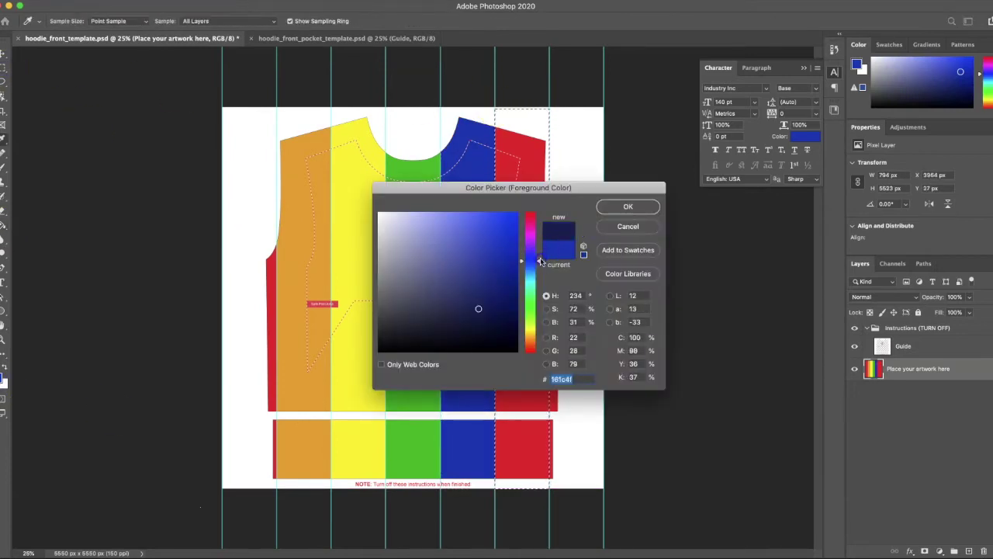
click(627, 205)
click(3, 224)
click(516, 232)
Select the seventh guide column, fill it with purple, and deselect it.
click(3, 70)
drag(549, 106, 602, 489)
click(3, 377)
click(609, 207)
key(g)
click(566, 317)
key(ctrl+d)
Narrow the rainbow artwork symmetrically to 4300 px wide so all seven stripes fit the hoodie front, and save the file.
key(ctrl+t)
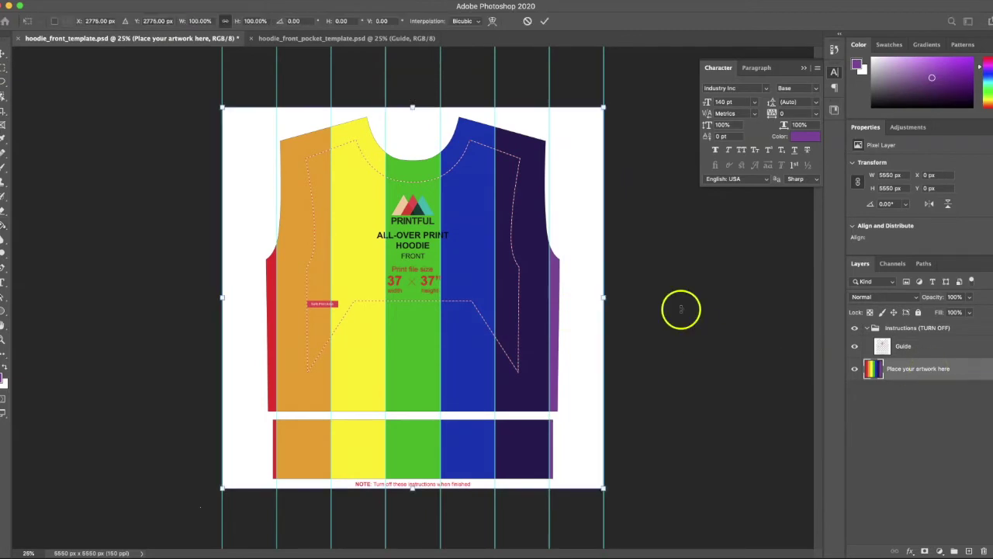
drag(599, 300, 560, 300)
key(Return)
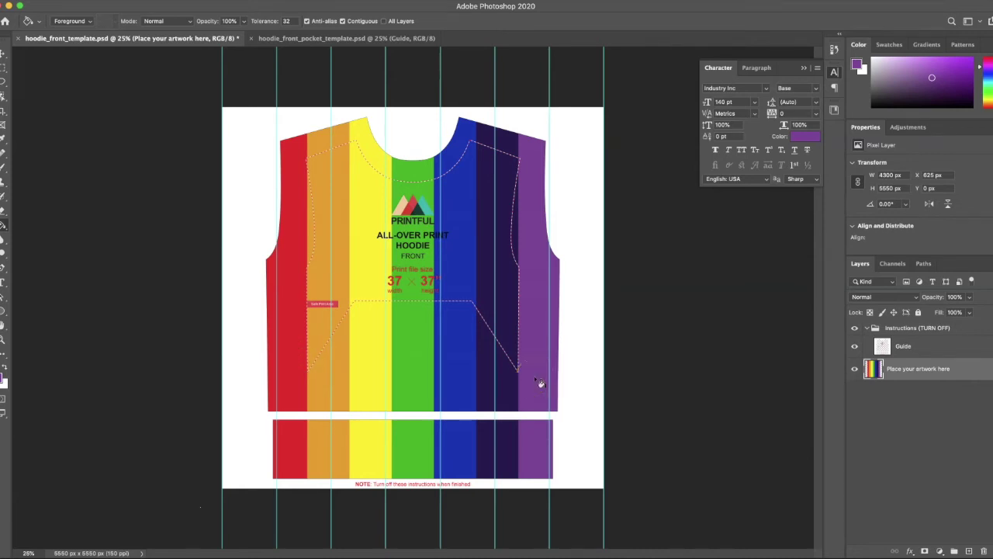
key(super+s)
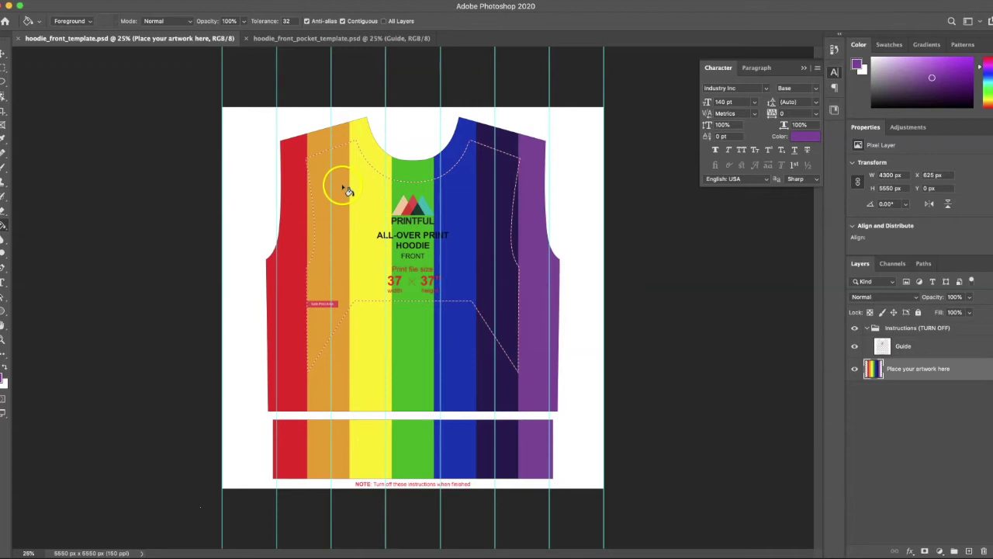
In the pocket template, place hoodie_front_template.psd as a linked file above the "Place your artwork here" layer at 100% scale.
click(288, 42)
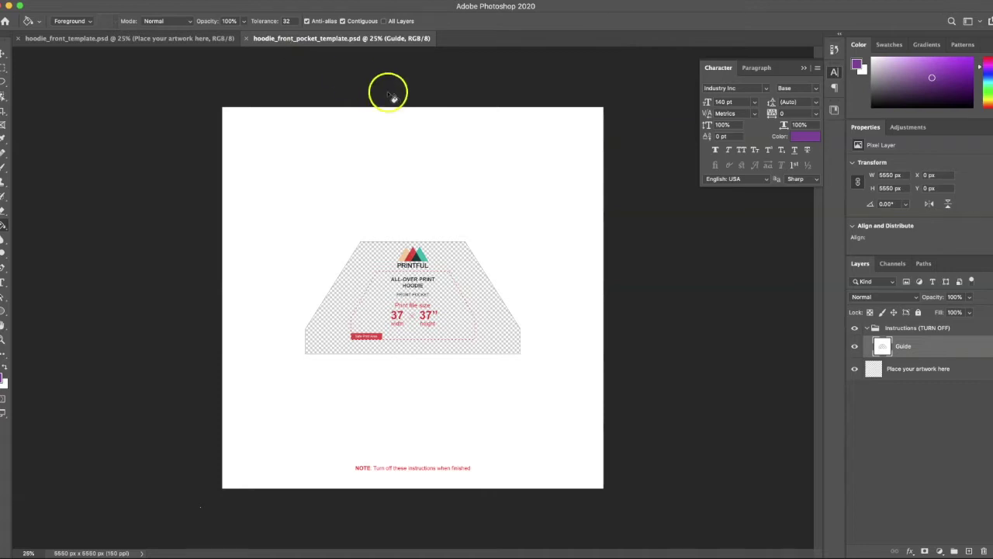
click(926, 372)
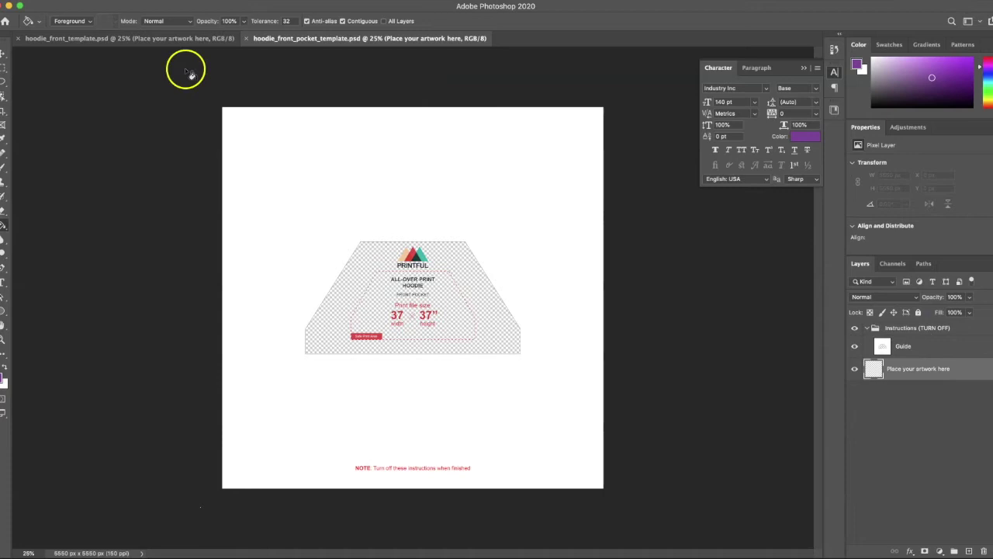
click(47, 2)
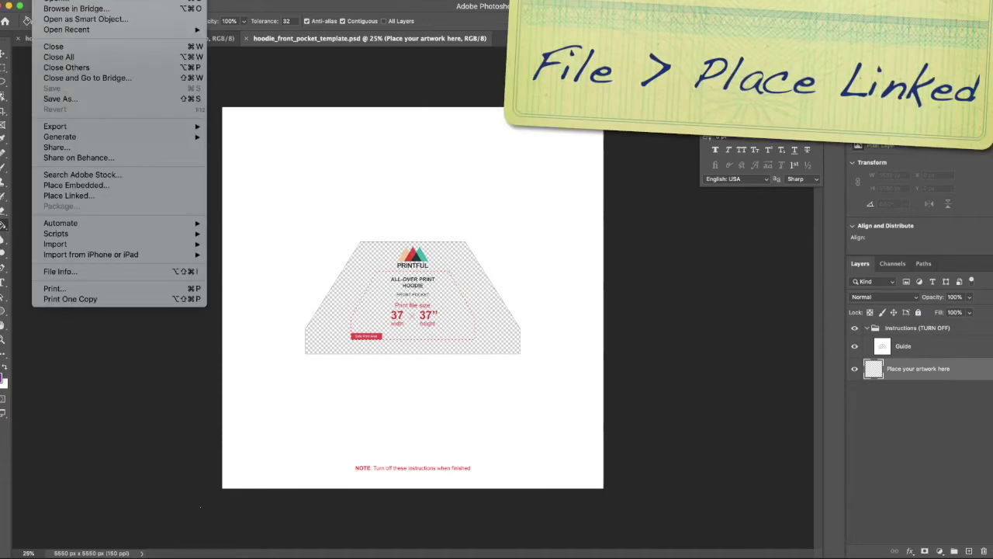
click(89, 197)
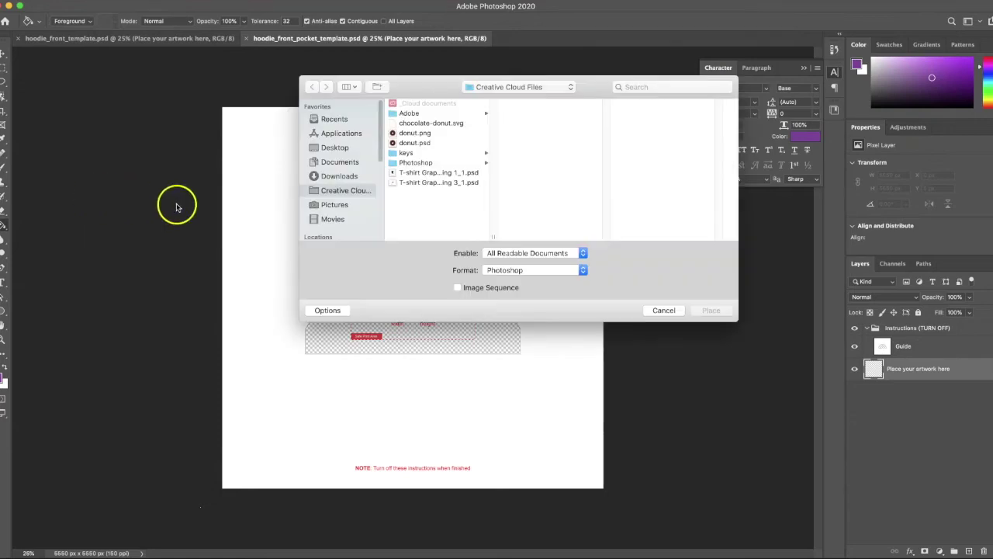
click(519, 87)
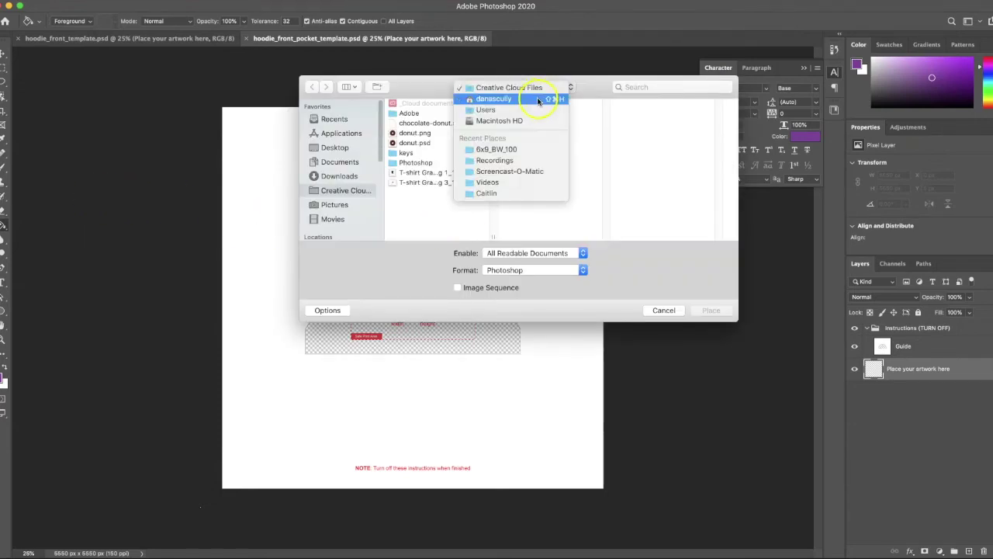
click(407, 214)
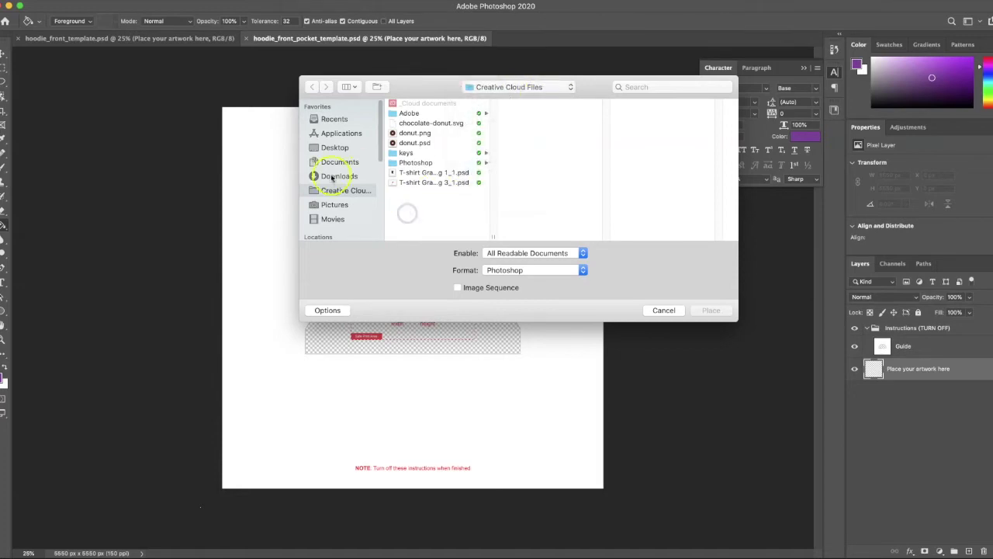
click(332, 177)
click(410, 124)
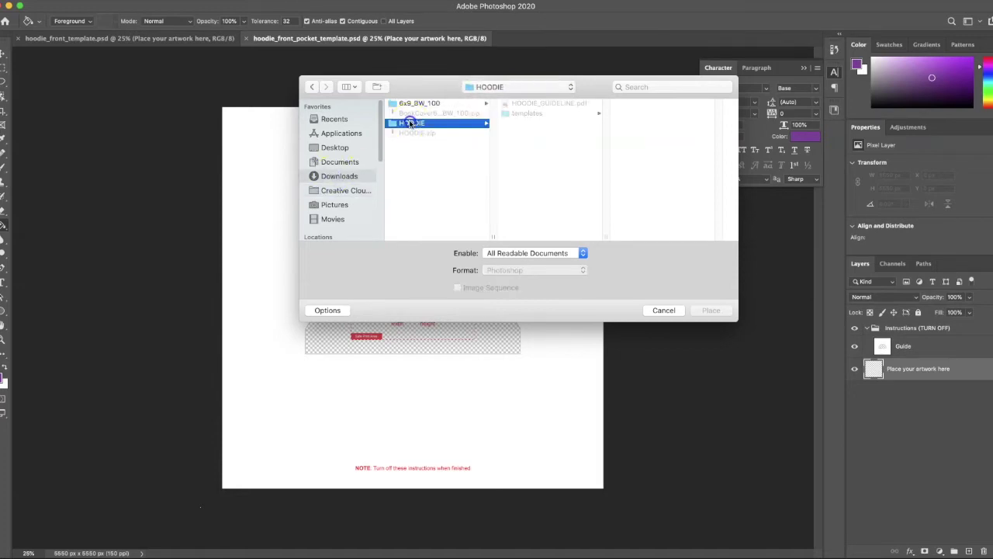
click(524, 113)
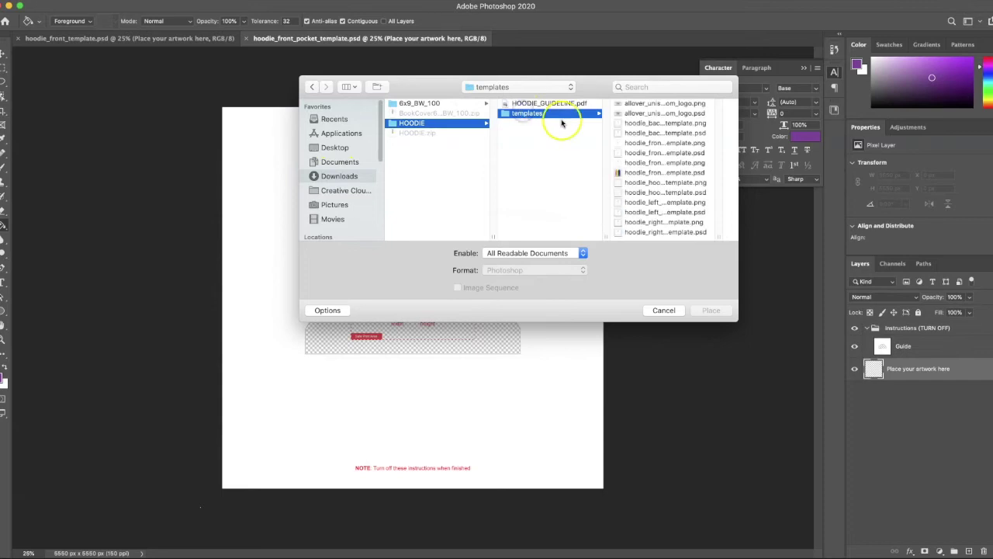
click(624, 173)
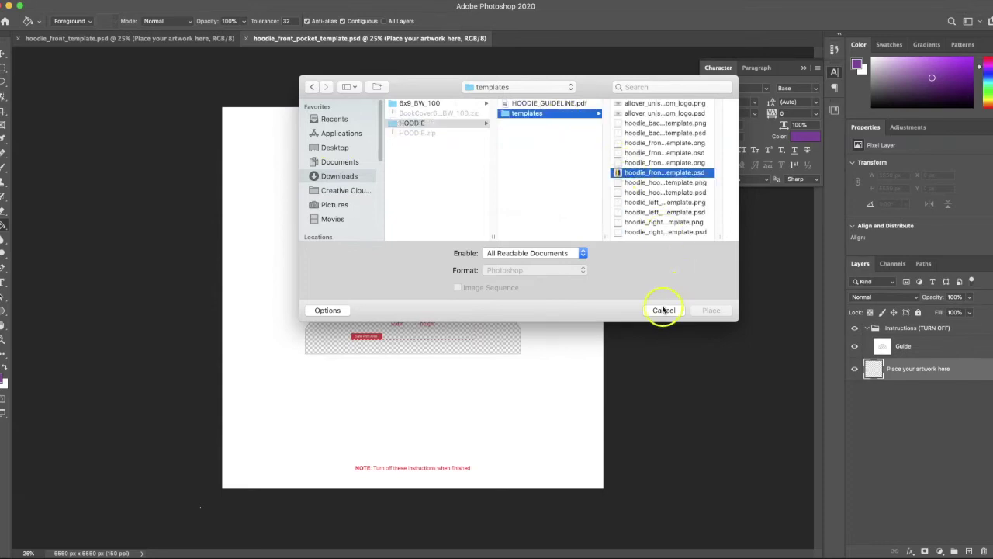
click(708, 310)
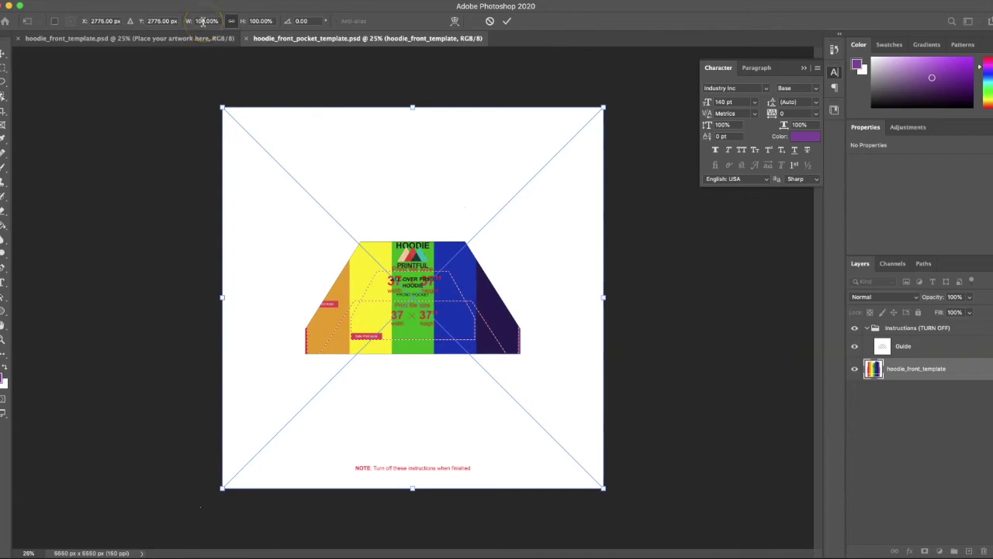
click(213, 23)
click(270, 43)
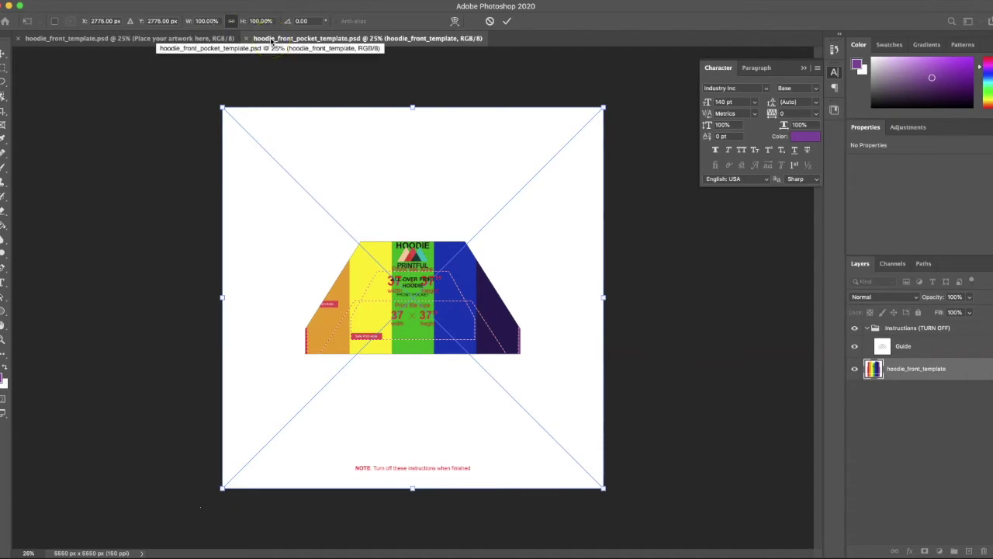
key(Return)
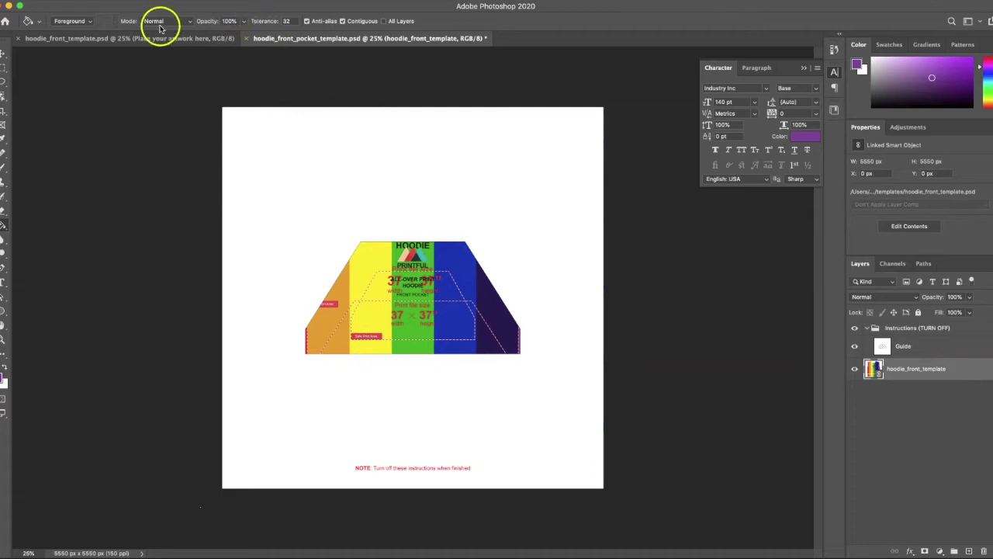
Activate the Move tool and check the linked artwork with the Instructions group temporarily hidden in the pocket template.
click(3, 52)
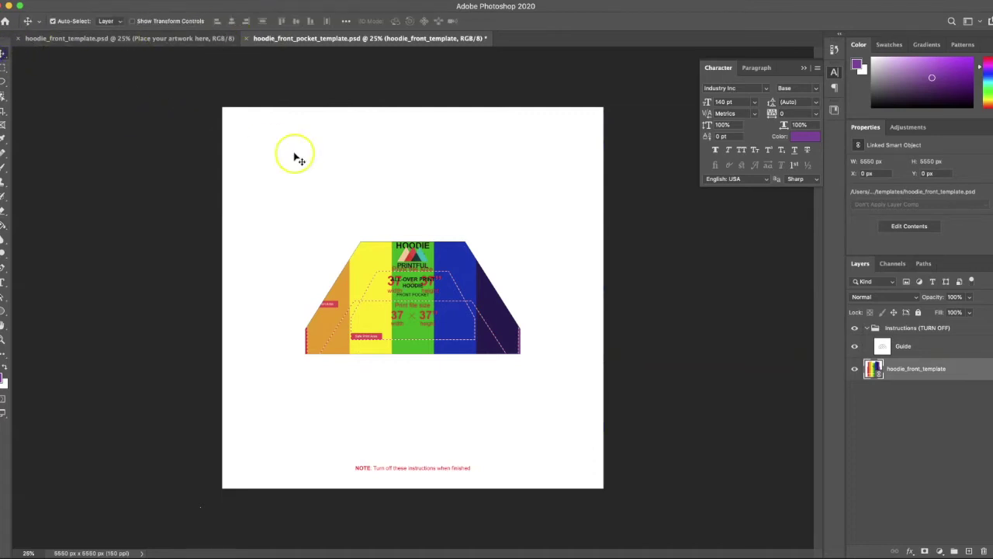
click(855, 327)
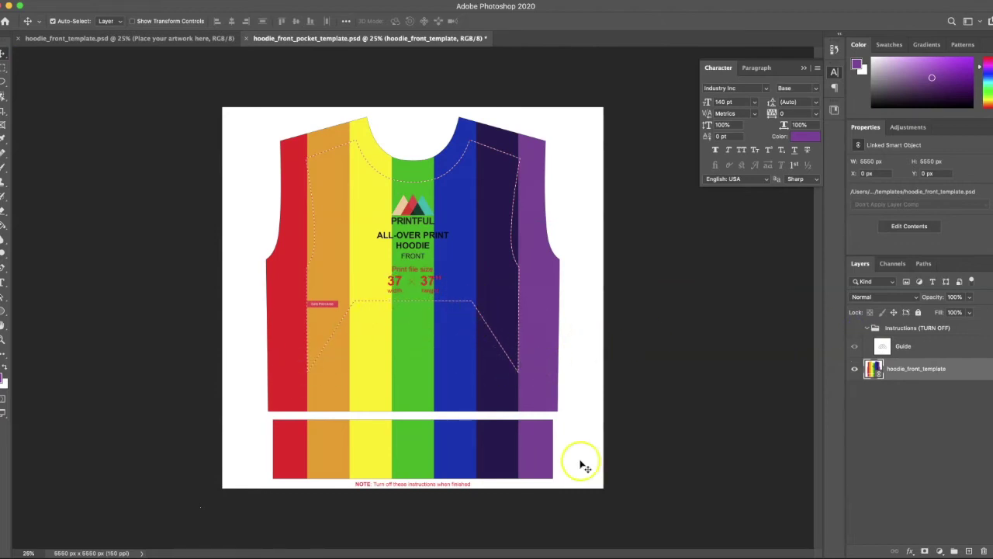
click(854, 330)
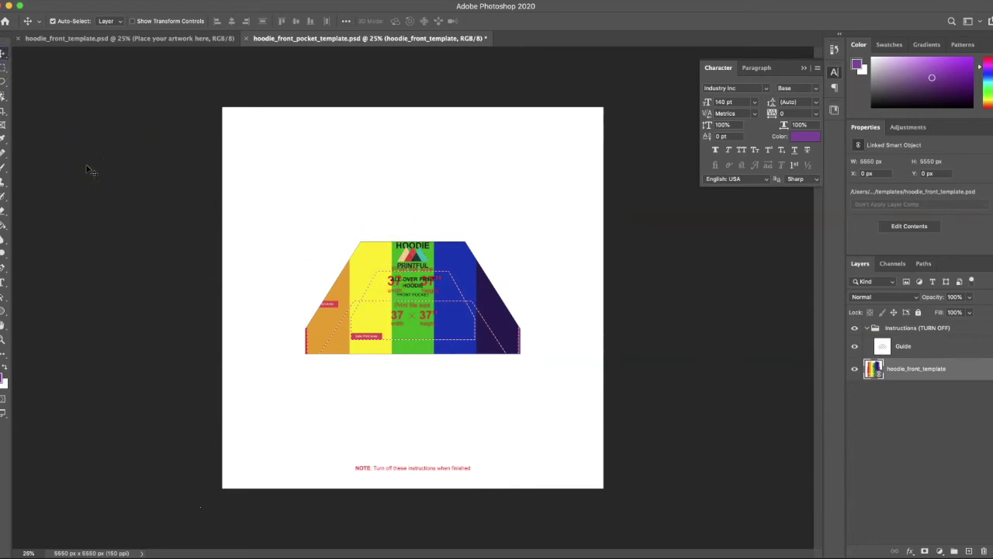
Nudge the linked hoodie front artwork up in 10 px increments to Y -840 px, aligning its pocket outline with the pocket template's upper edge.
key(shift+Up)
key(shift+Up)
key(shift+Up)
key(shift+Up)
key(shift+Up)
key(shift+Up)
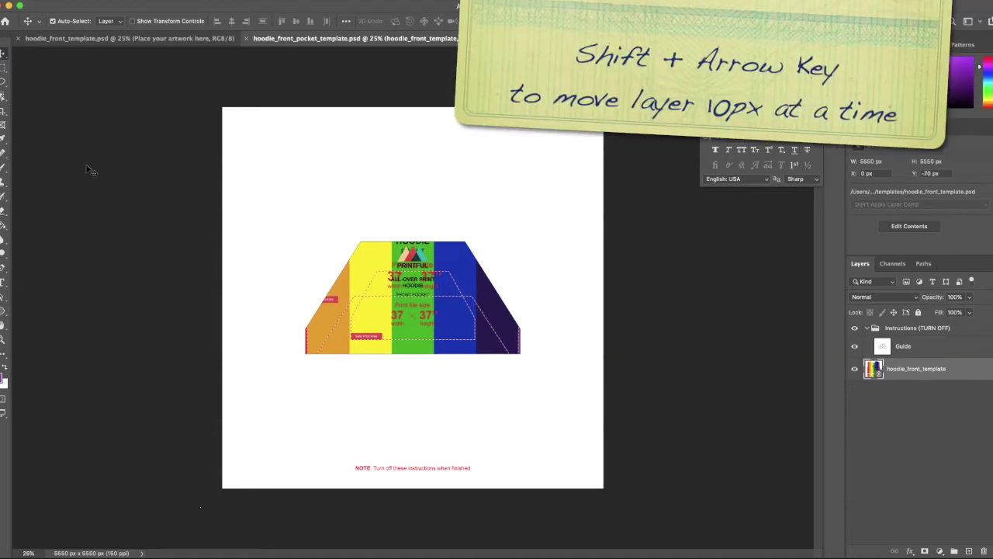
key(shift+Up)
key(shift+Up)
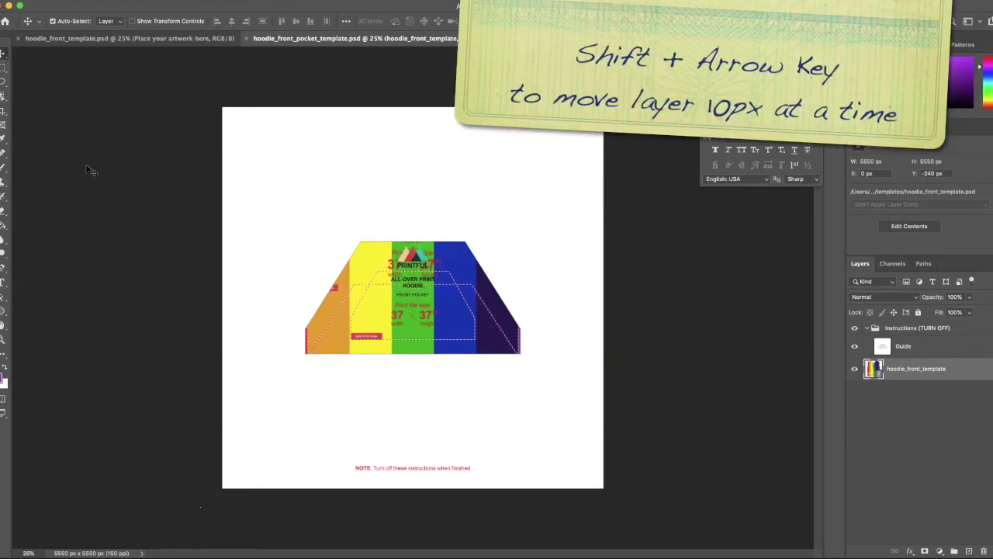
key(shift+Up)
key(shift+Up)
key(shift+Up)
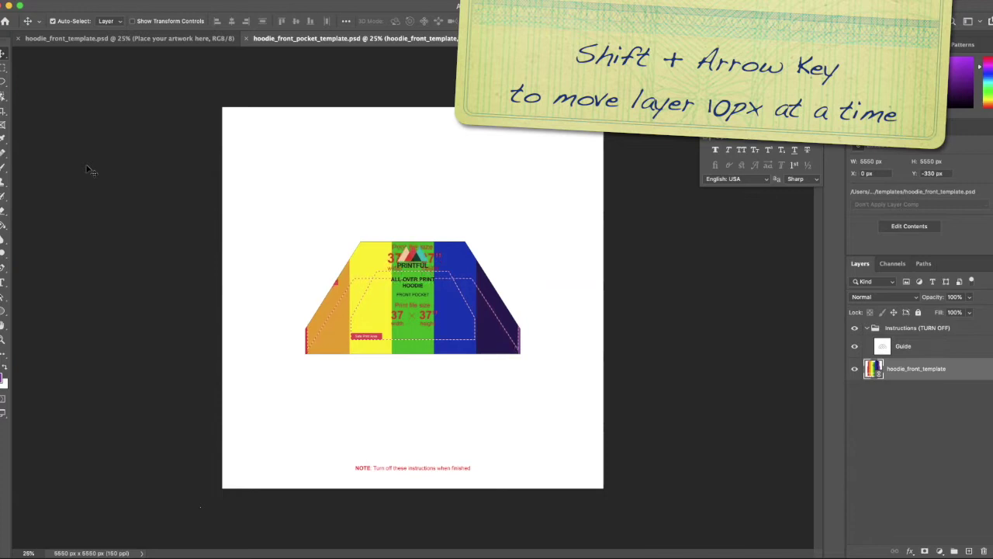
key(shift+Up)
key(shift+Up)
key(shift+Up)
key(shift+Up)
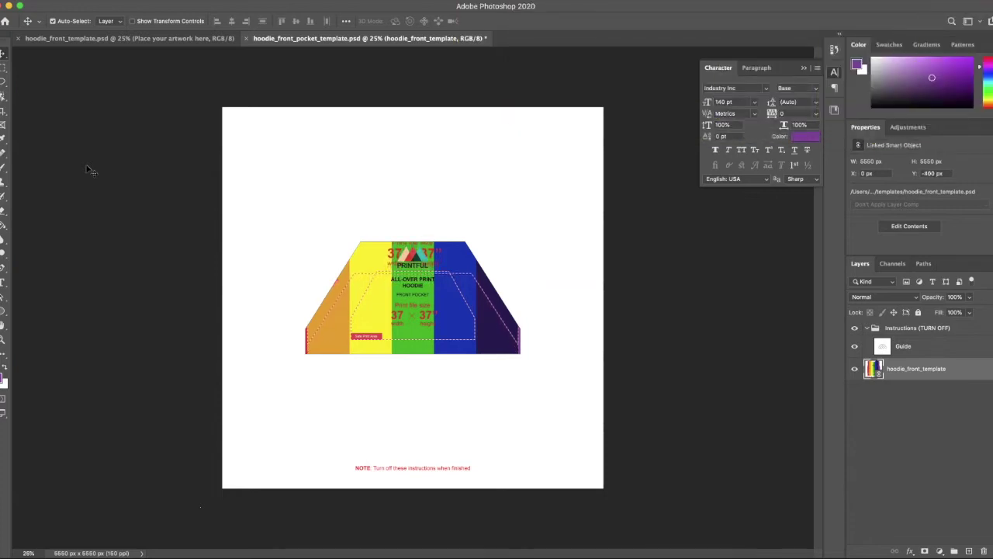
key(shift+Up)
key(shift+Up)
key(shift+Up)
key(shift+Up)
key(shift+Up)
key(shift+Up)
key(shift+Up)
key(shift+Up)
key(shift+Up)
key(shift+Up)
key(shift+Up)
key(shift+Up)
key(shift+Up)
key(shift+Up)
key(shift+Up)
key(shift+Up)
key(shift+Up)
key(shift+Up)
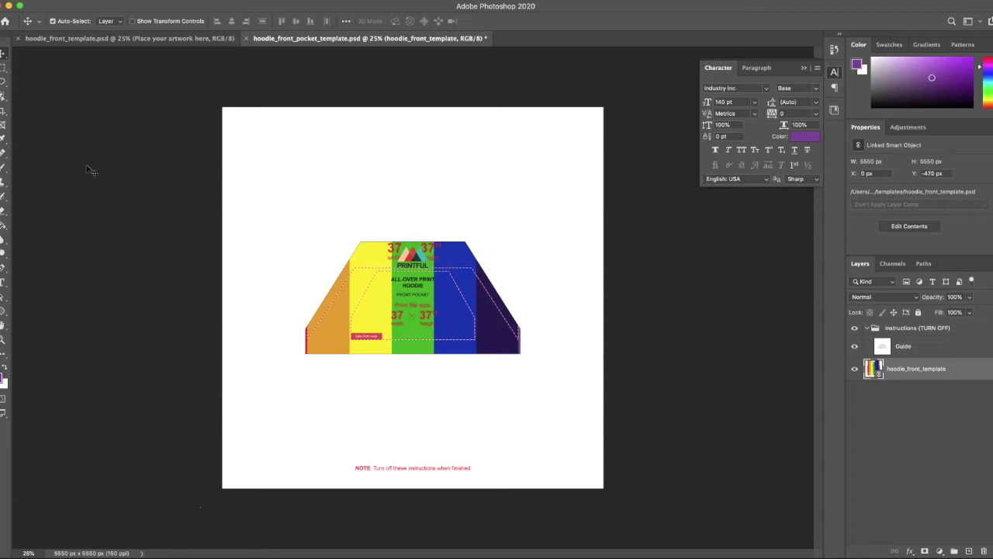
key(shift+Up)
key(shift+Up)
key(shift+Down)
key(shift+Down)
key(shift+Down)
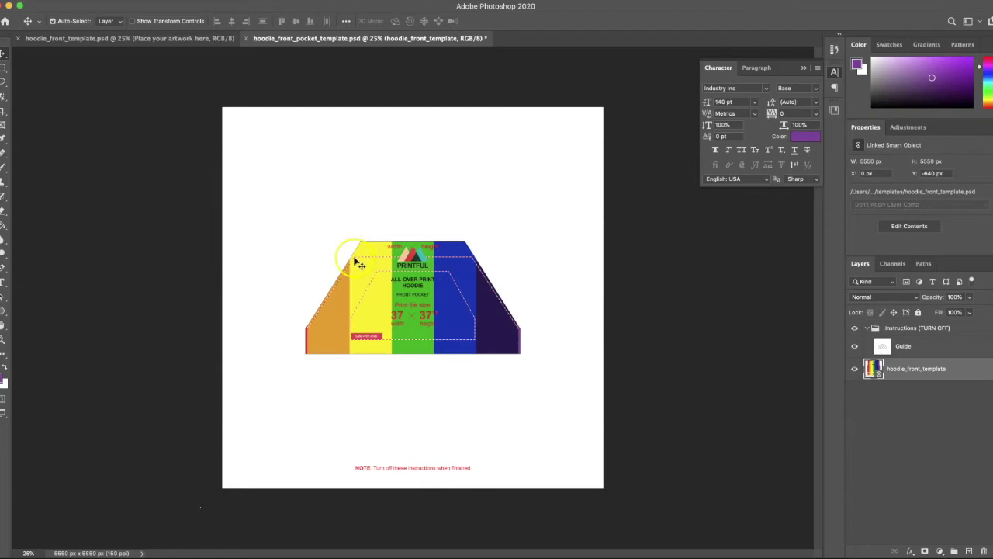
key(shift+Up)
key(shift+Up)
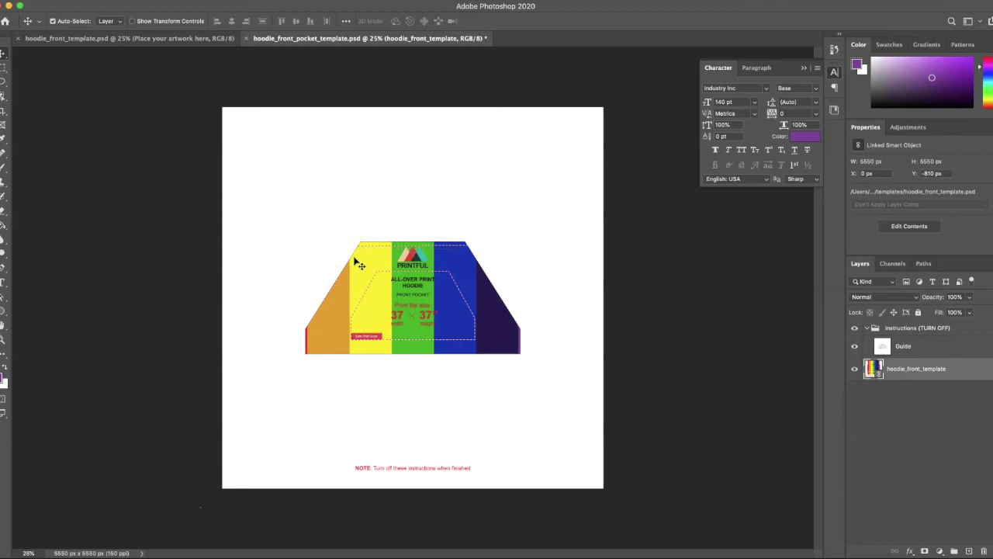
key(shift+Up)
key(shift+Down)
Check the placement with the Instructions group temporarily hidden, and fine-tune the linked artwork's vertical position to Y -828 px.
click(855, 328)
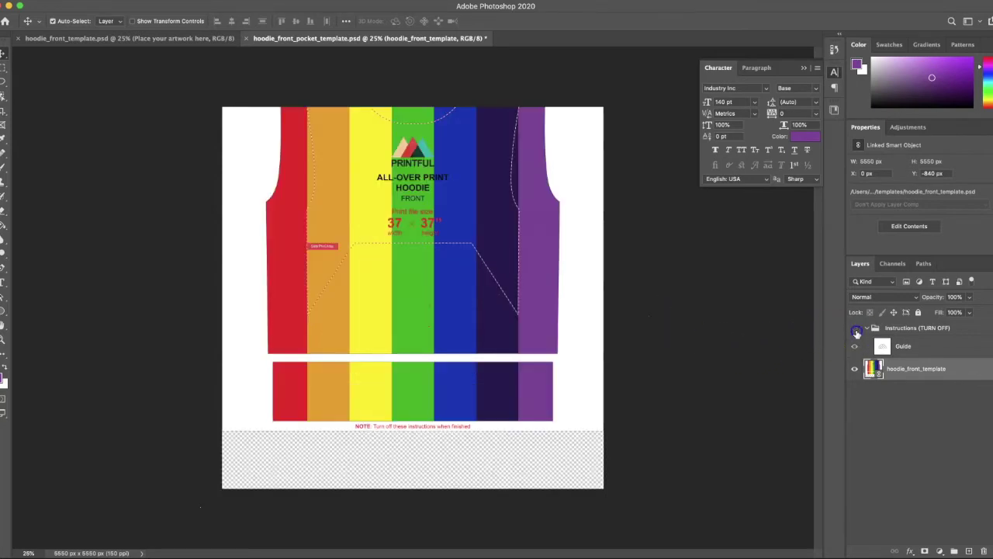
click(855, 328)
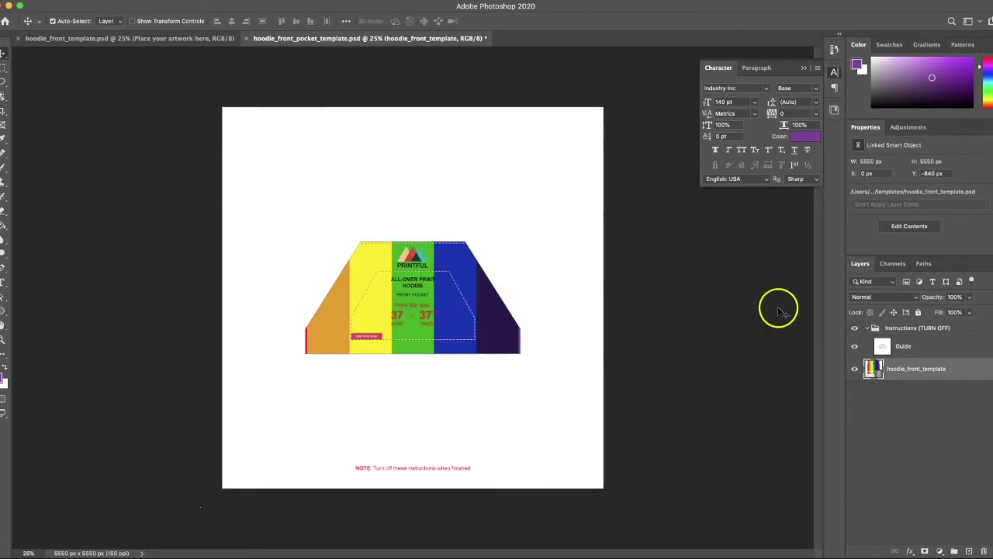
key(Up)
key(Up)
key(Up)
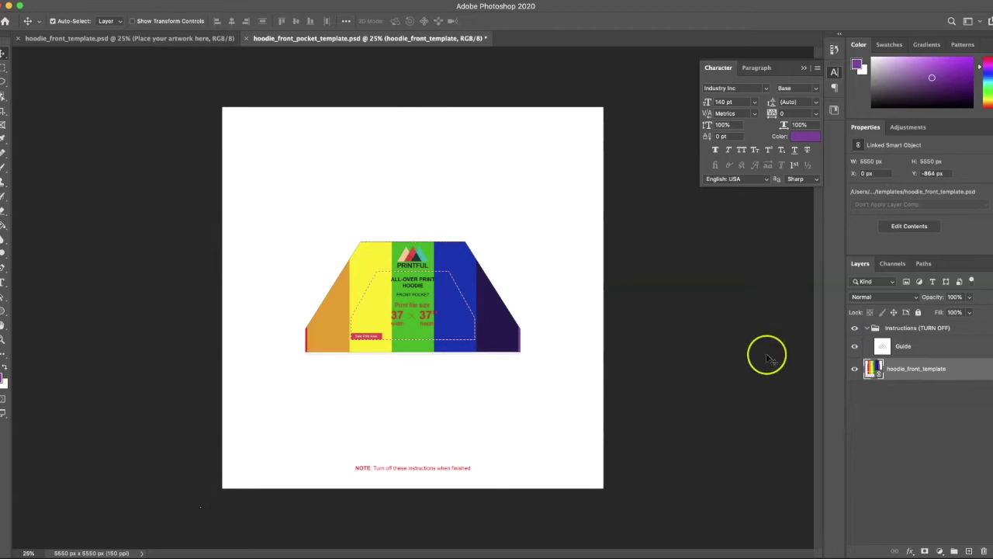
key(Down)
key(Down)
key(Down)
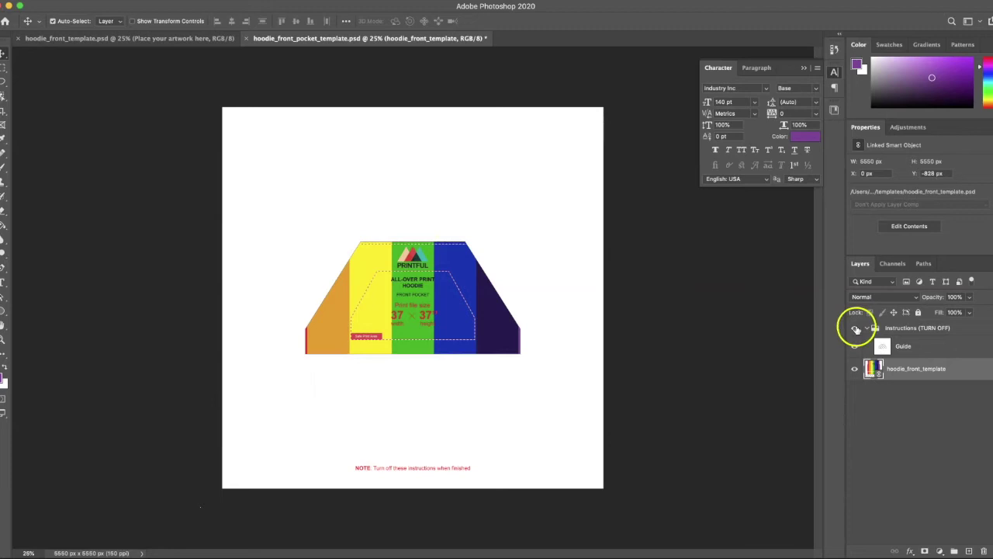
In hoodie_front_template.psd, select a full-width band about 617 px high across the pocket's upper edge and add a #707070 grey solid color fill layer.
click(193, 38)
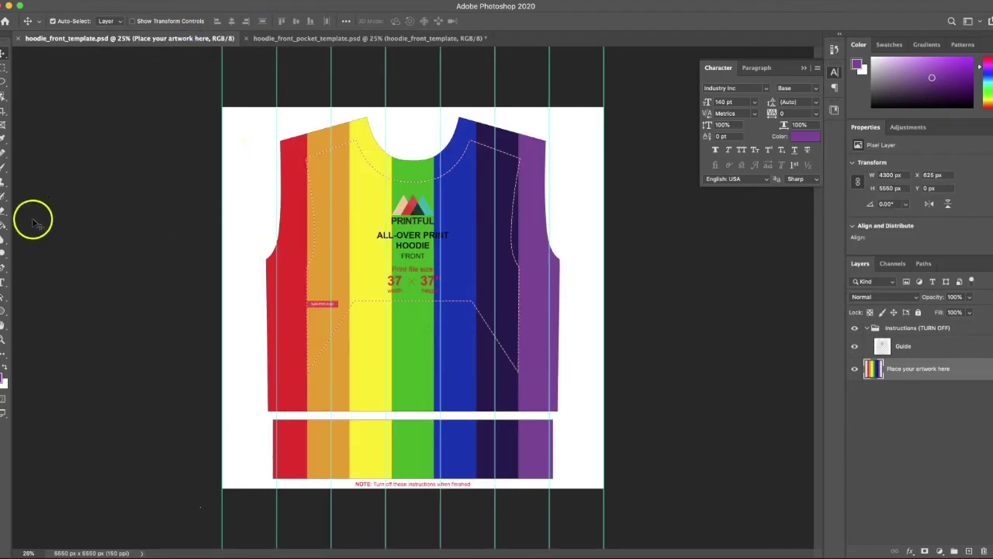
click(4, 69)
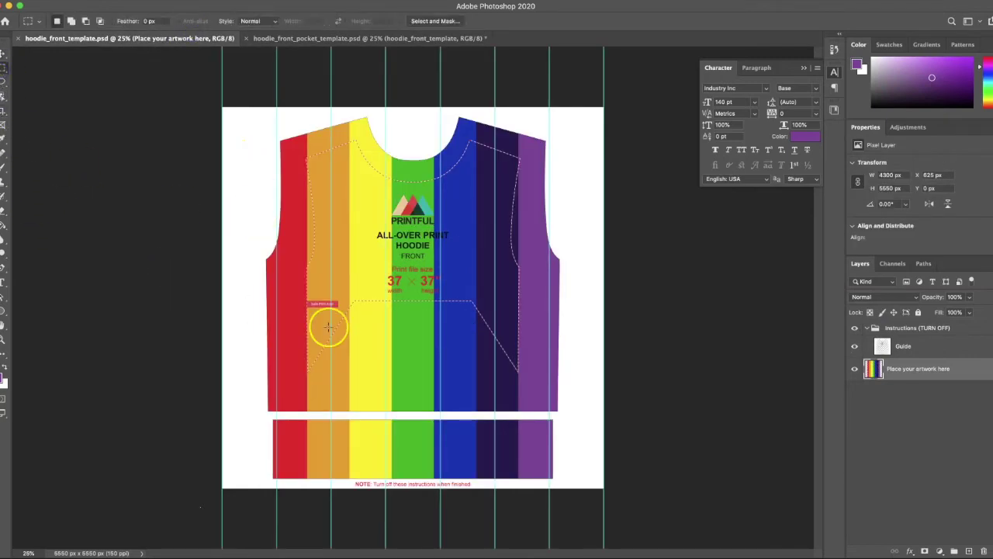
drag(223, 279, 628, 321)
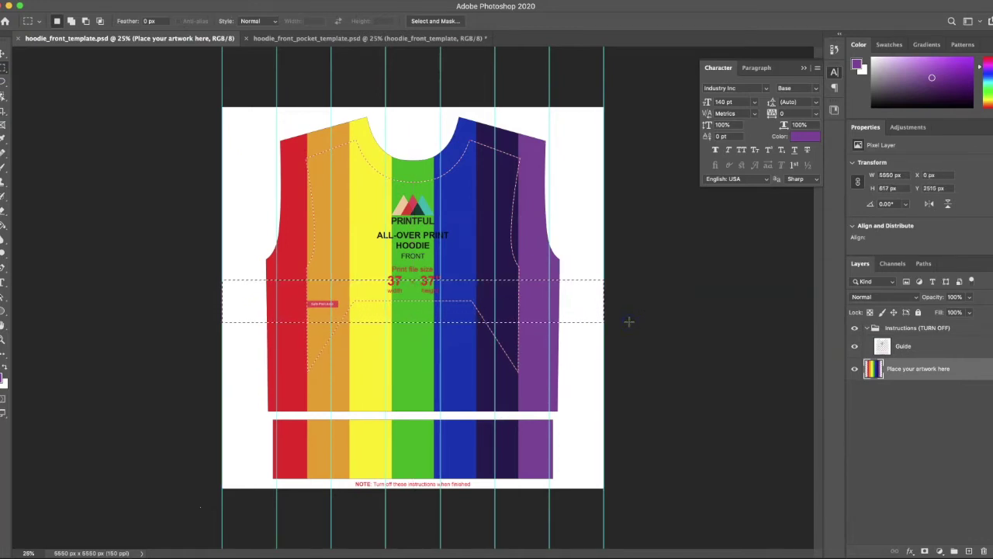
click(132, 0)
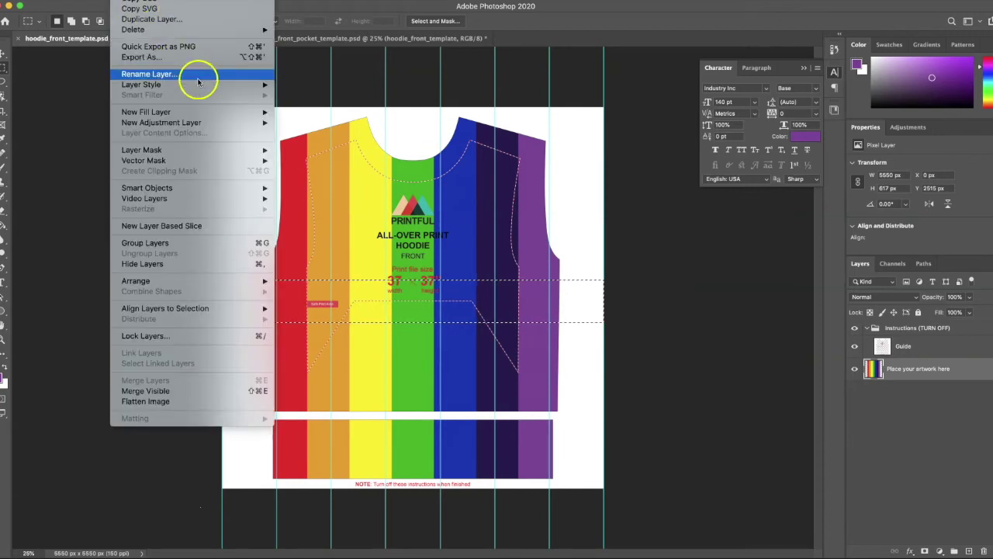
mouse_move(230, 111)
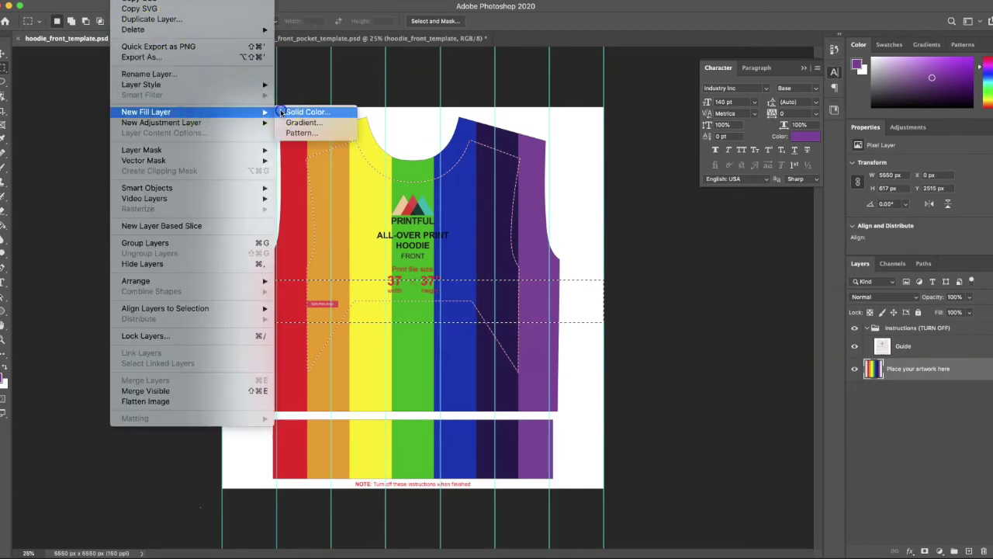
click(303, 111)
click(623, 266)
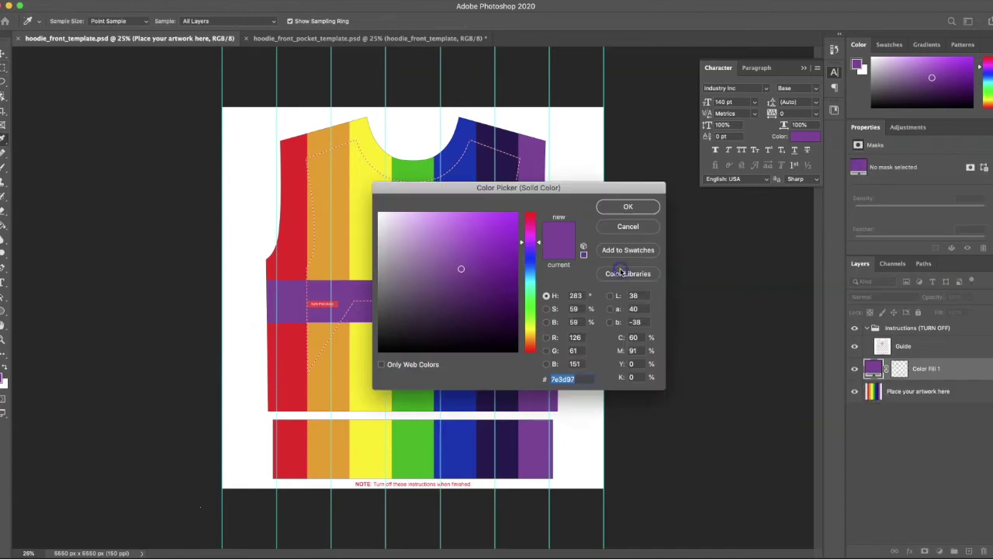
drag(393, 290, 364, 290)
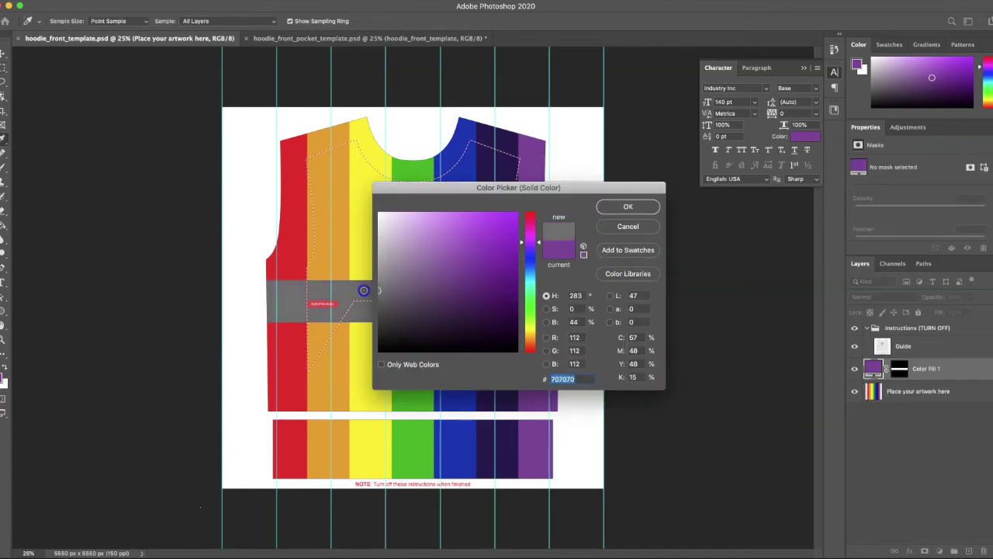
click(628, 208)
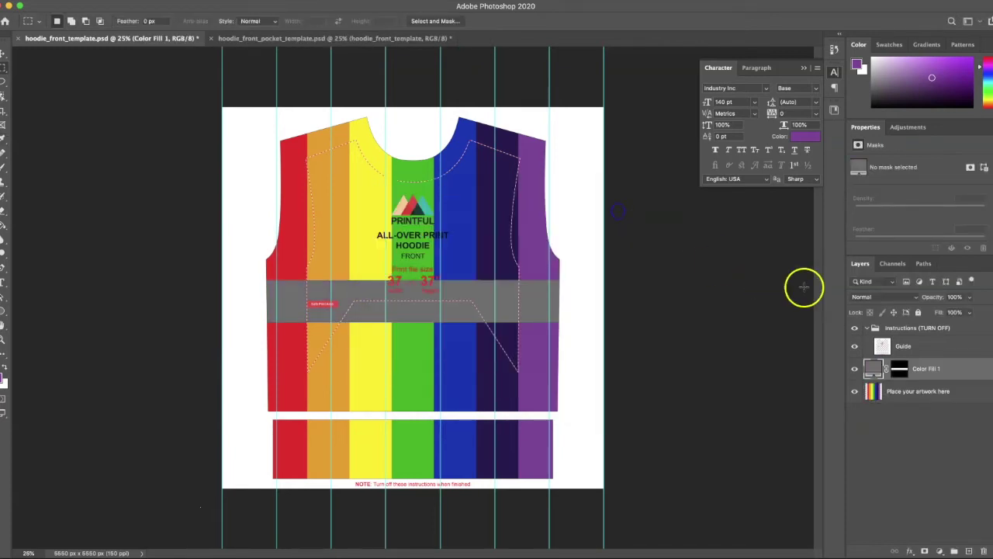
Set the grey band's layer opacity to 55%, save the front template, and view the updated artwork in the pocket template.
click(951, 296)
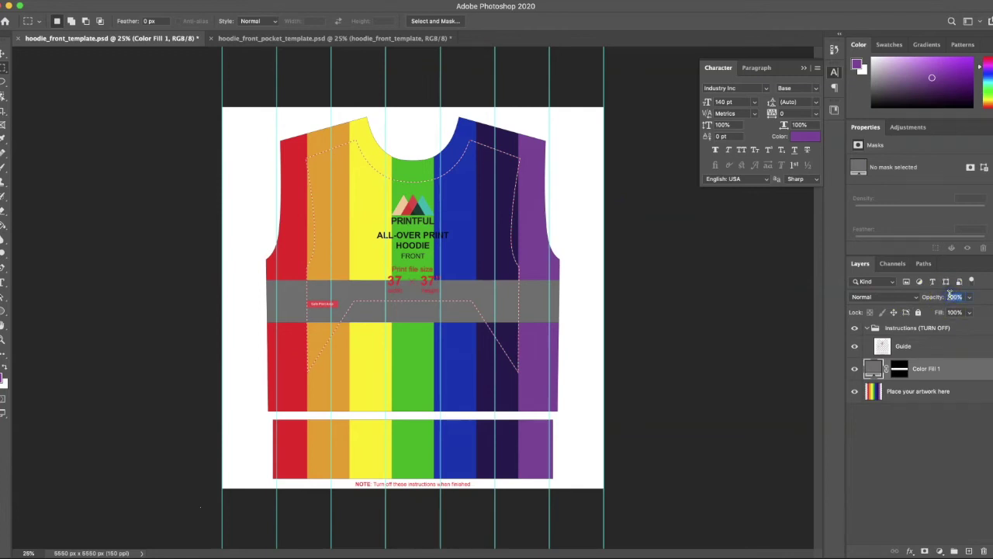
text(30)
text(55)
click(874, 270)
click(671, 204)
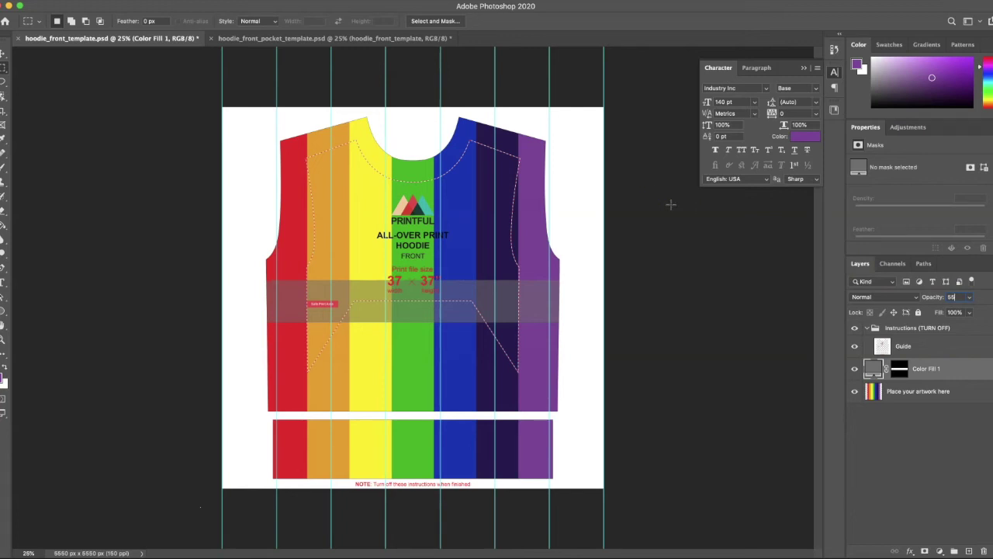
key(super+s)
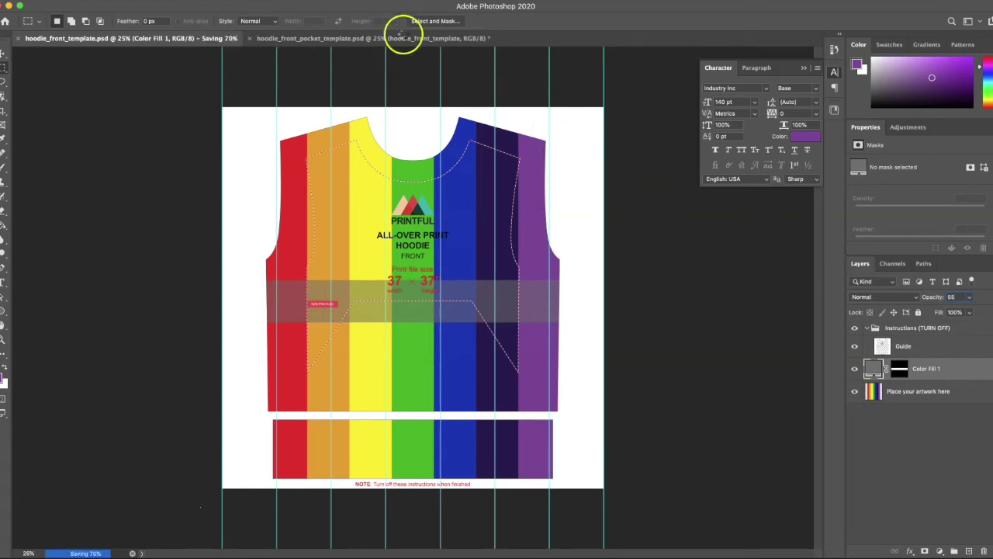
click(377, 43)
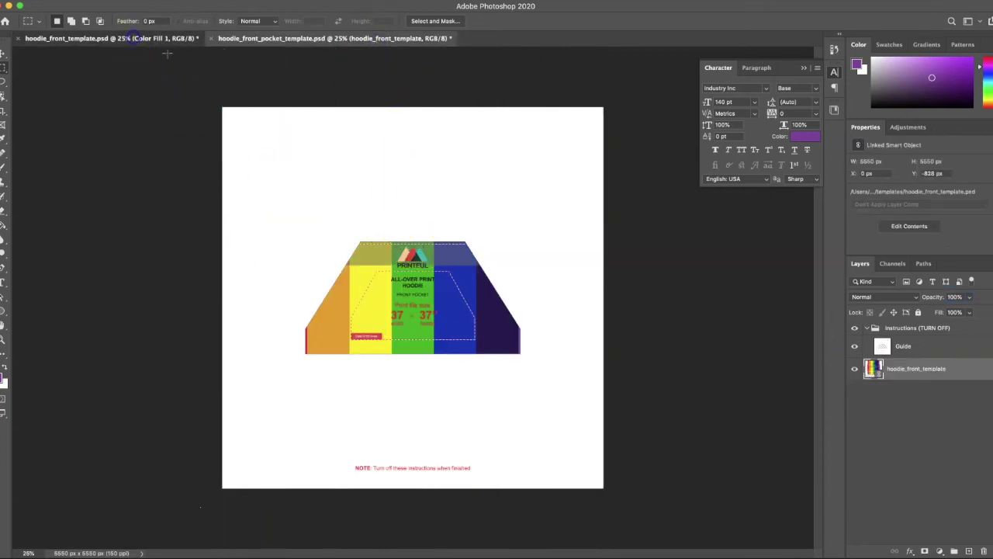
Hide the front template's Instructions group and export the artwork as hoodie_front_template.png to the Desktop.
click(133, 39)
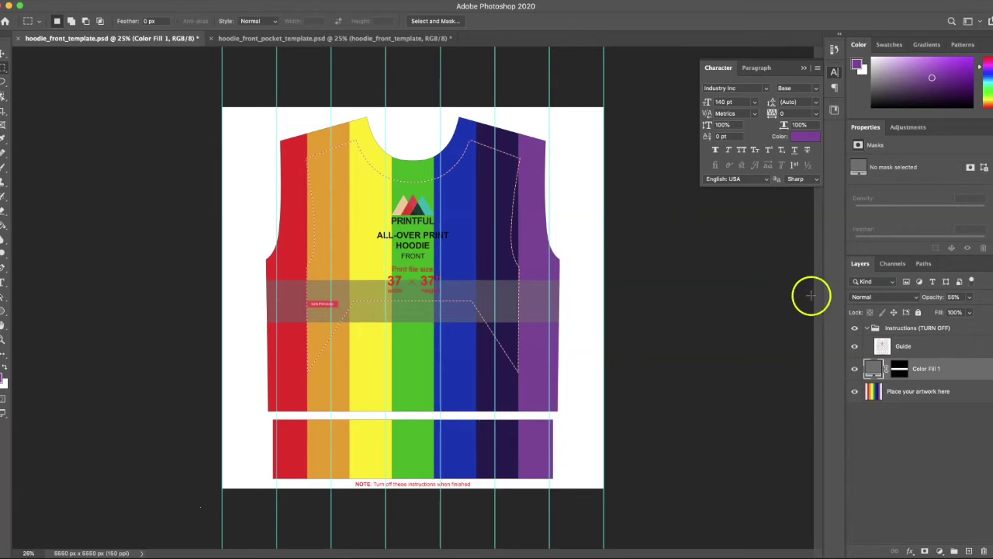
click(854, 327)
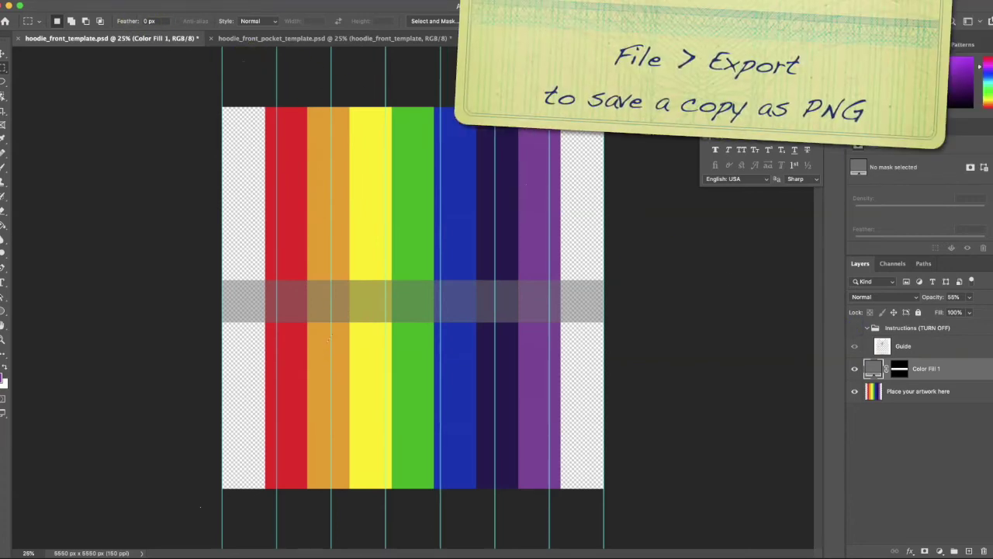
click(45, 0)
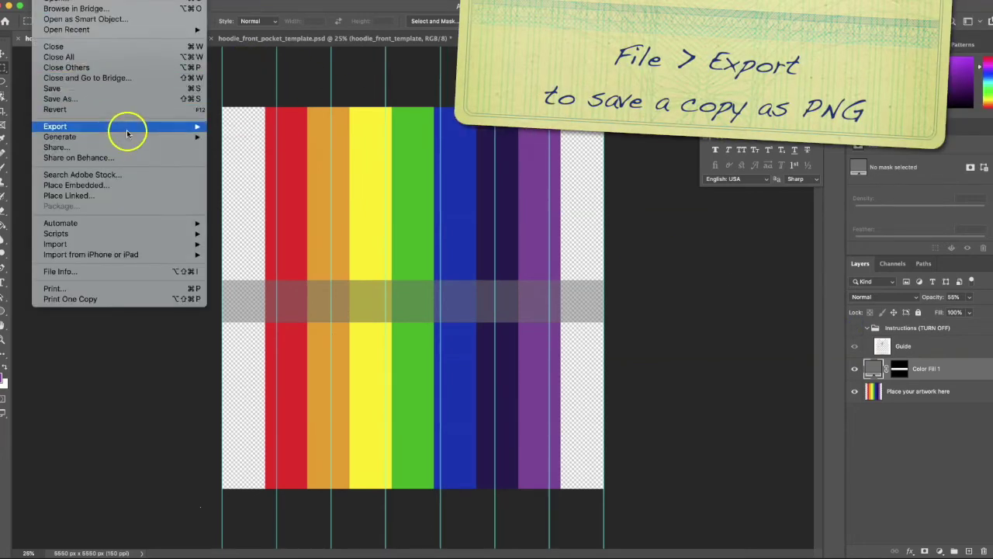
click(225, 126)
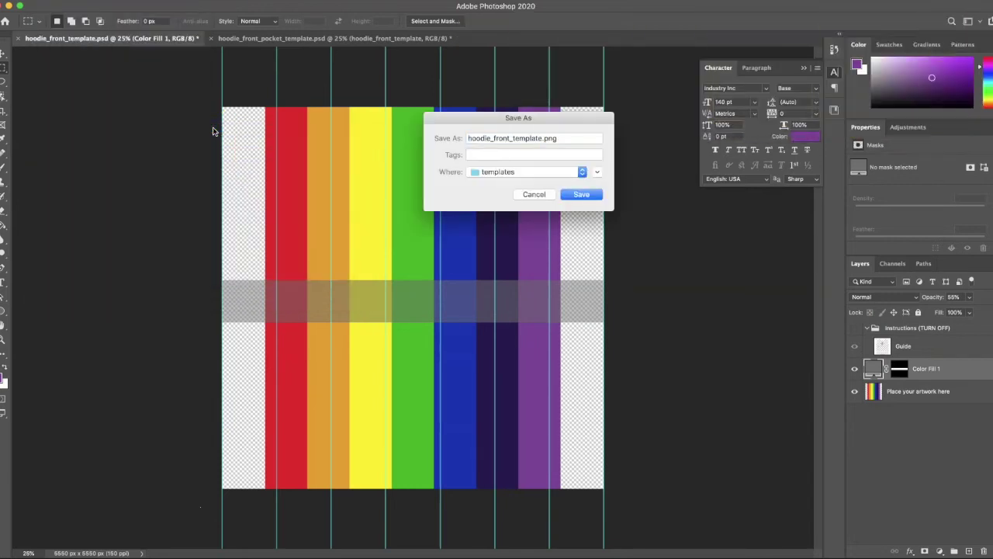
click(543, 172)
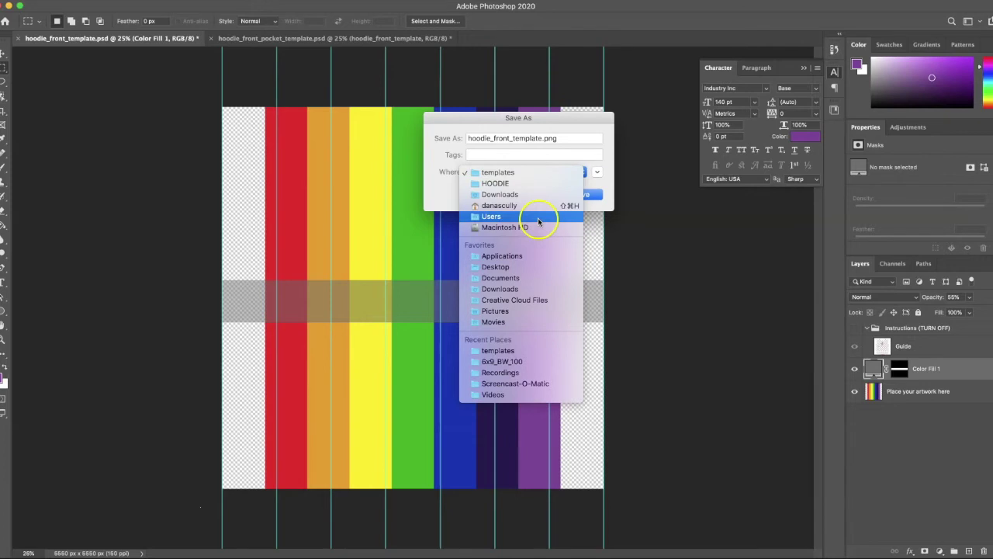
click(524, 266)
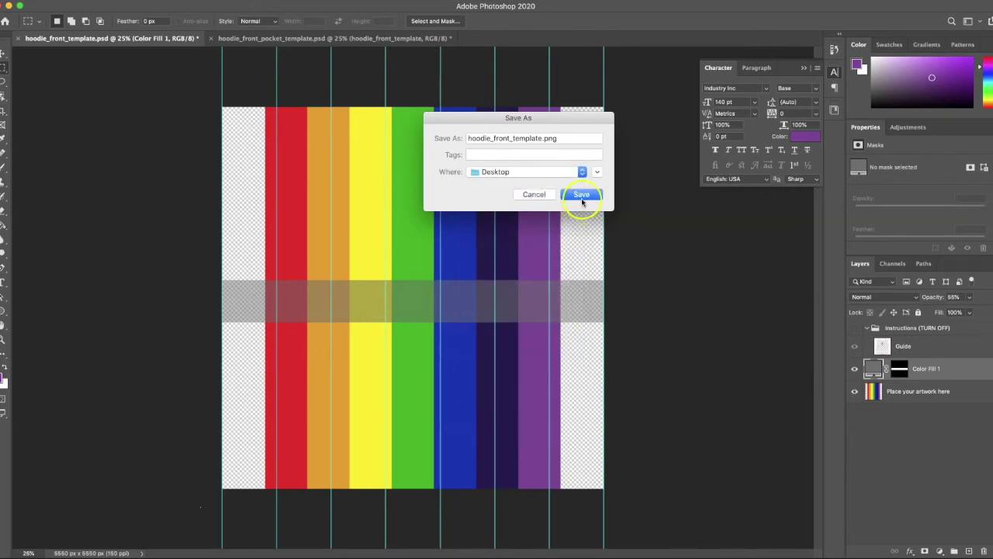
click(582, 195)
Hide the Instructions group in the front pocket template, and save the layered hoodie_front_template.psd.
click(320, 39)
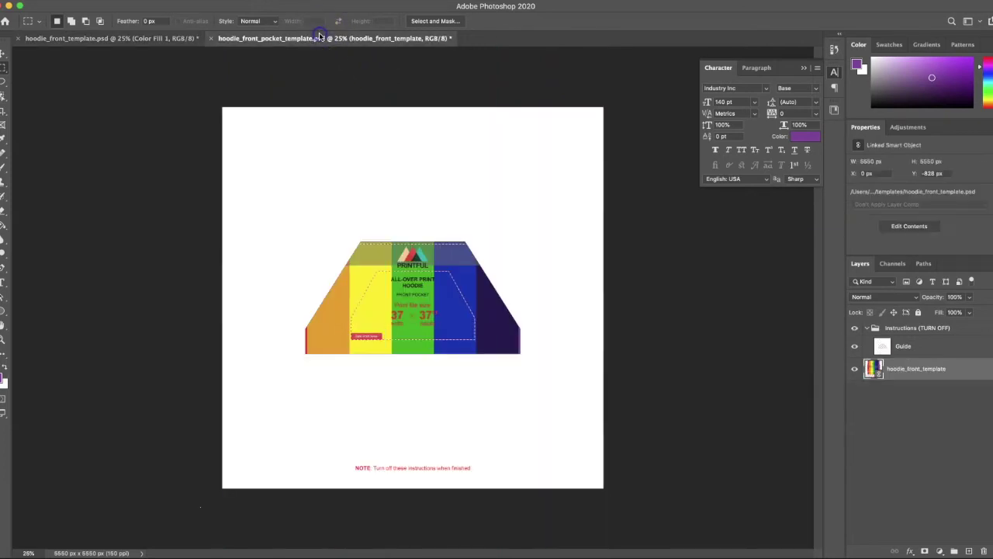
click(854, 328)
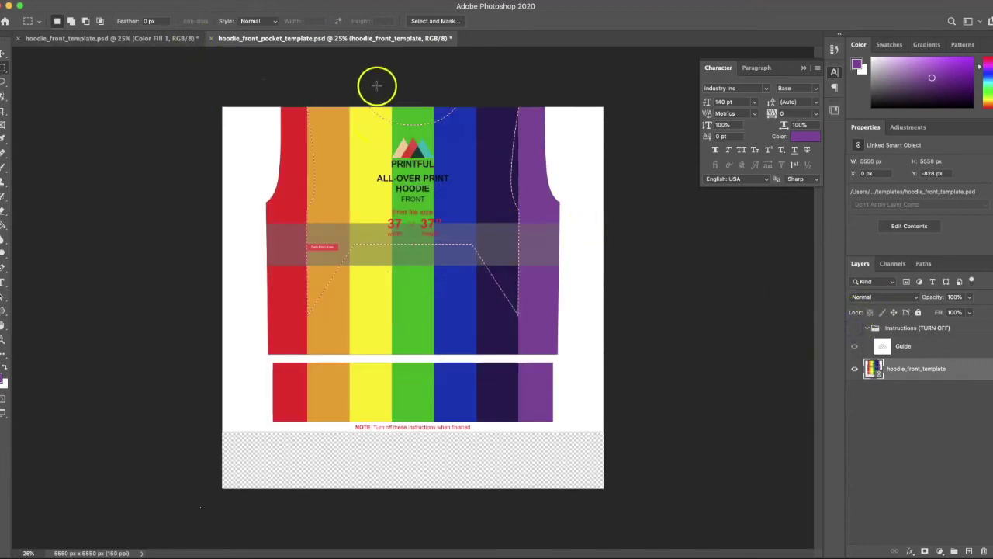
click(132, 39)
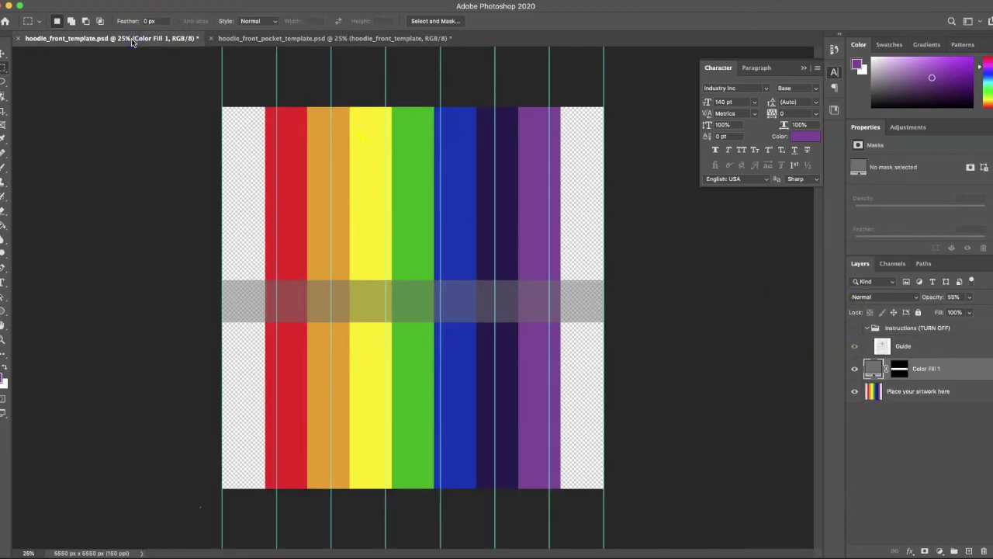
key(super+s)
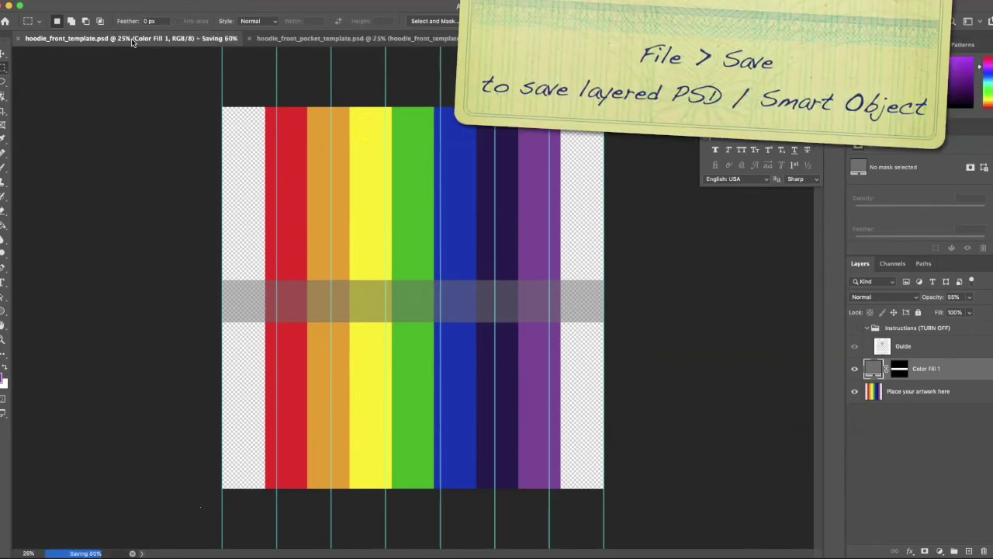
Export the front pocket template as hoodie_front_pocket_template.png to the Desktop.
drag(133, 43, 261, 40)
click(342, 83)
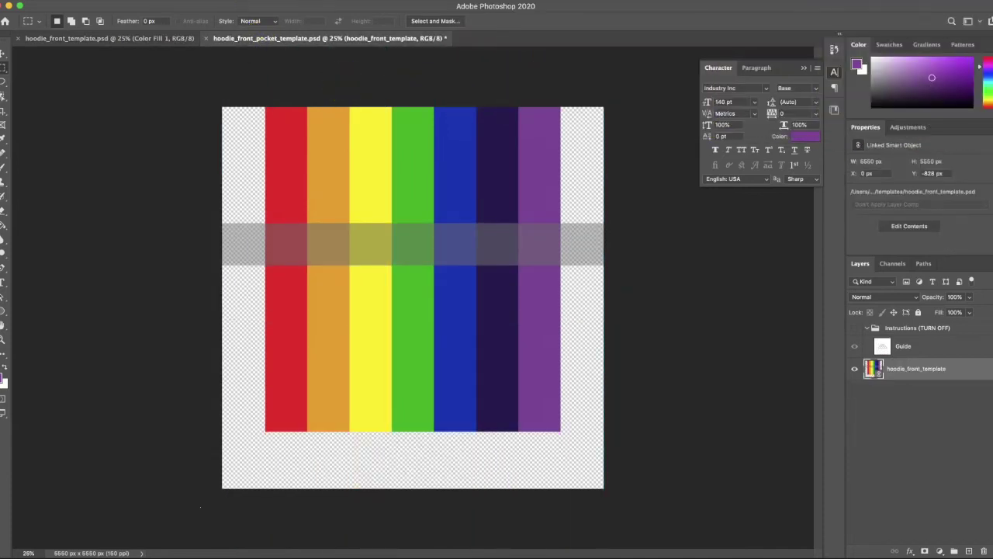
drag(48, 0, 224, 130)
click(602, 199)
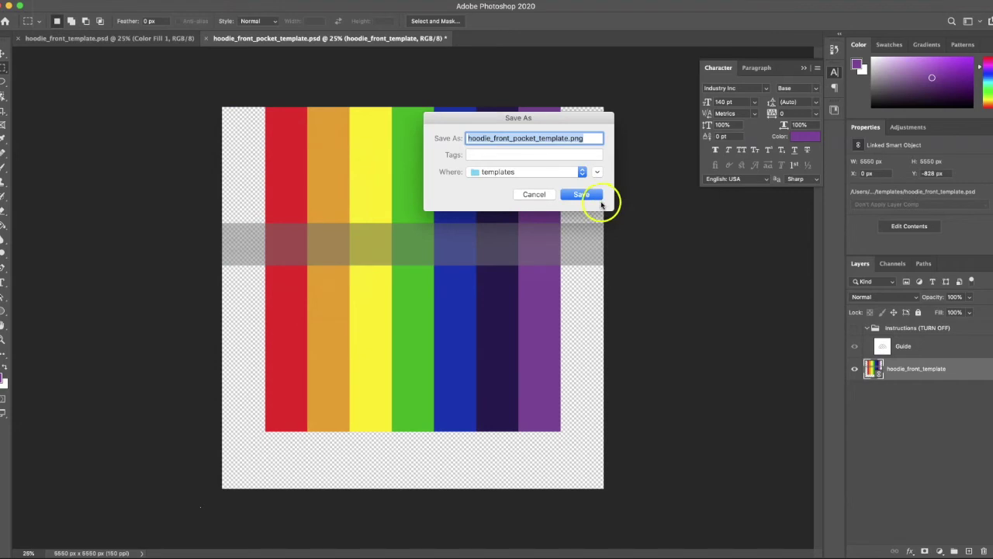
click(584, 171)
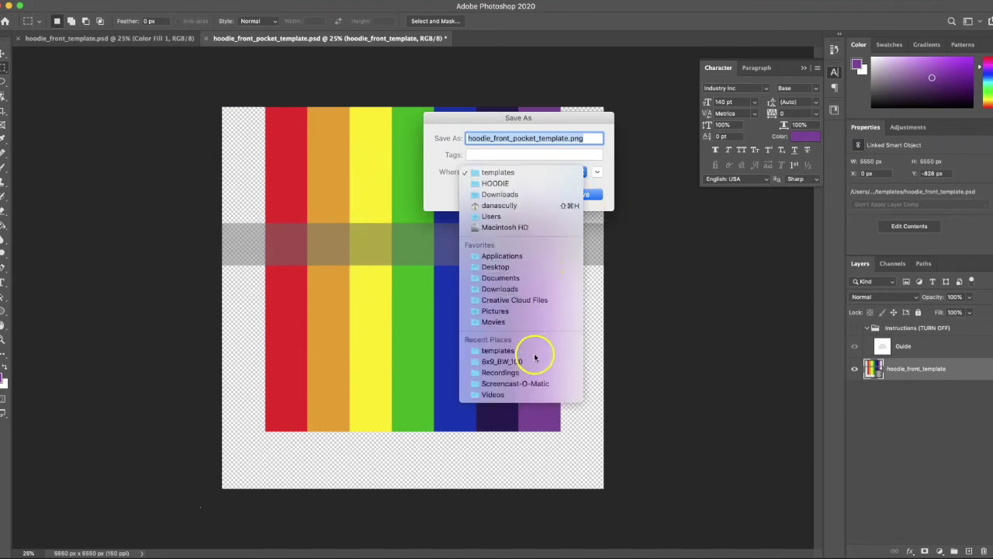
click(527, 266)
click(581, 195)
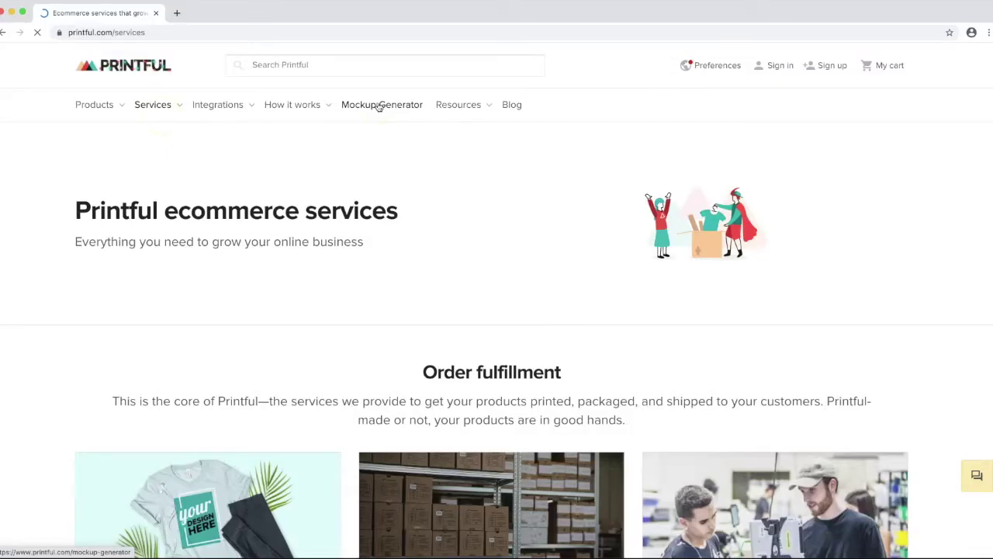
Start Printful's Mockup Generator in the browser and open the All-Over Print Unisex Hoodie from the men's hoodies.
click(379, 105)
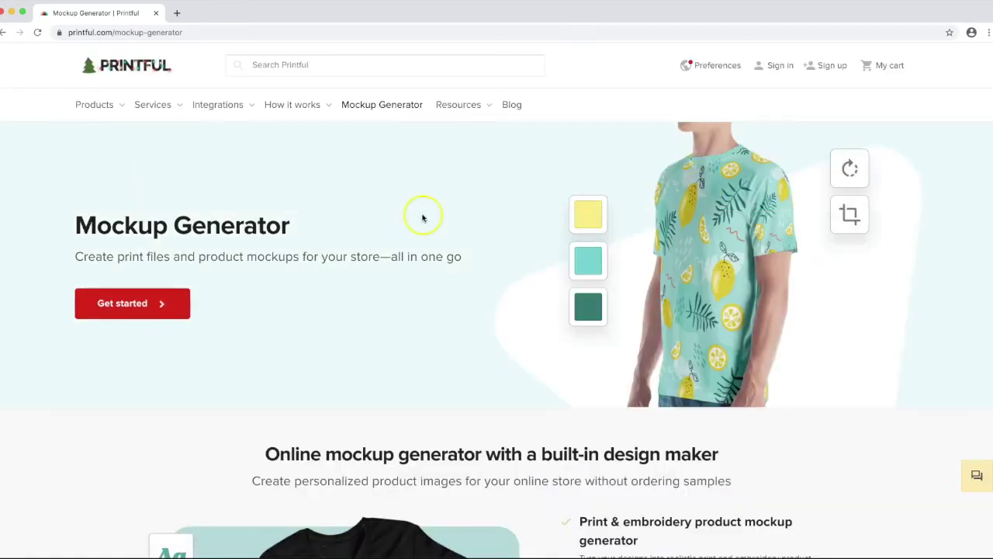
click(138, 303)
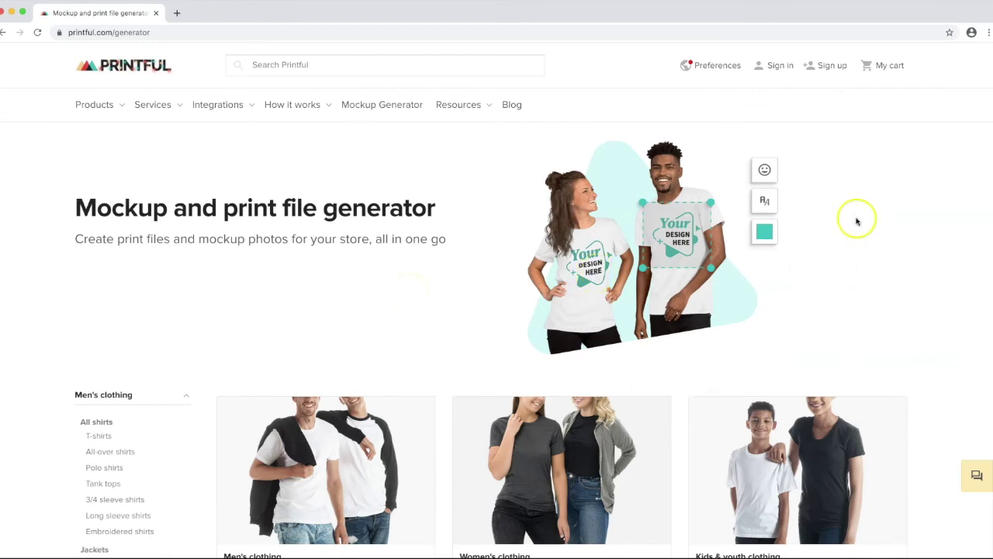
scroll(985, 179, down, 5)
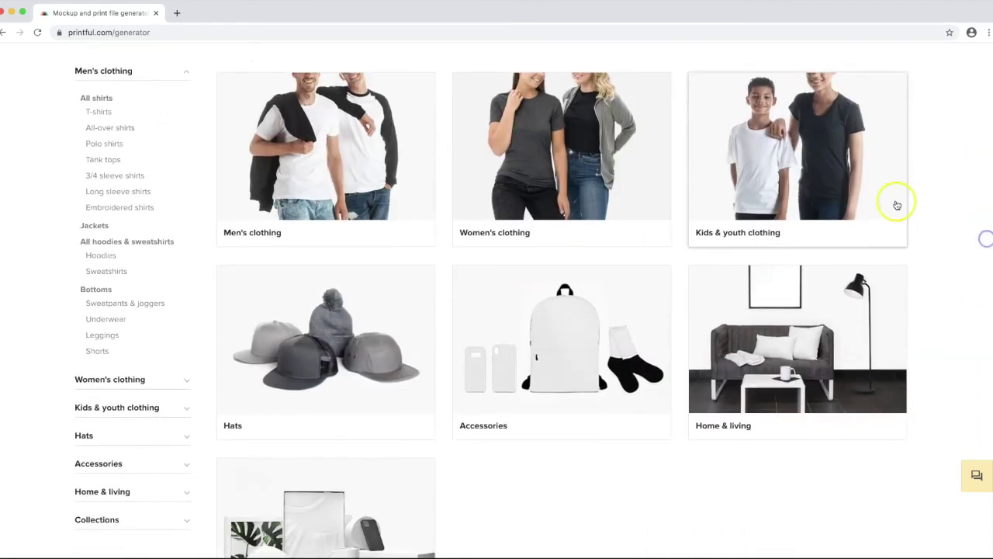
click(101, 255)
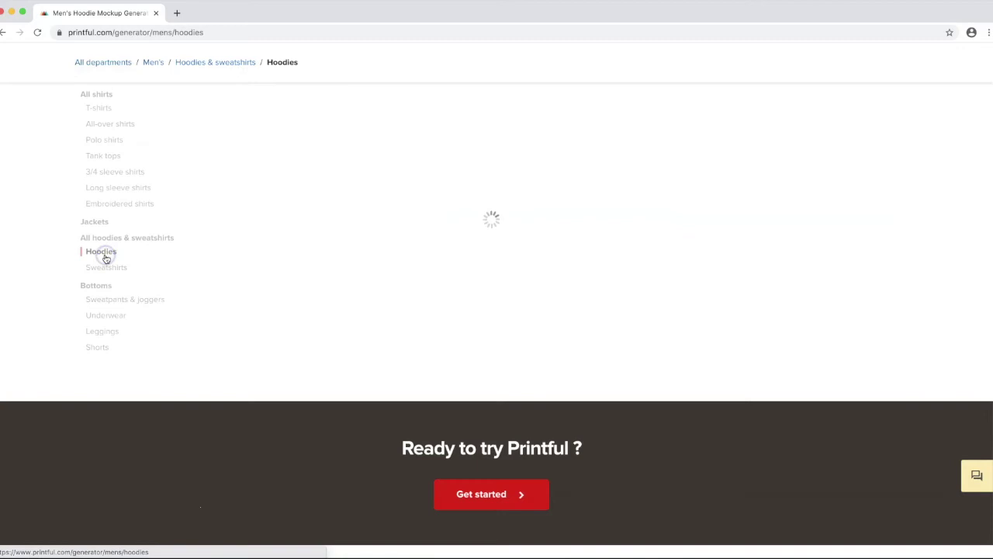
click(880, 516)
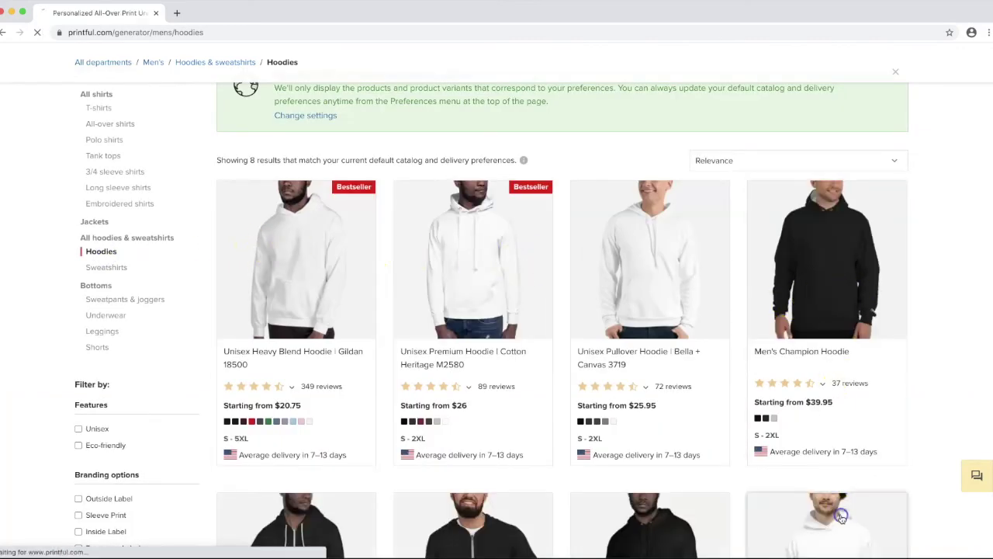
Upload hoodie_front_template.png and hoodie_front_pocket_template.png from the Desktop to the hoodie design's file library.
click(274, 176)
click(129, 228)
click(390, 162)
click(347, 314)
click(367, 347)
click(406, 159)
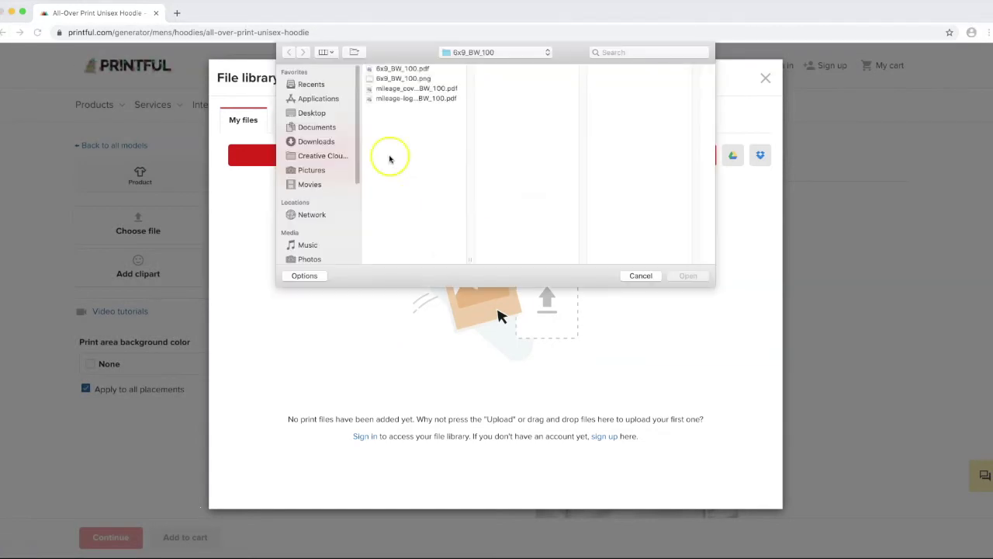
click(383, 79)
shift+click(383, 88)
click(688, 276)
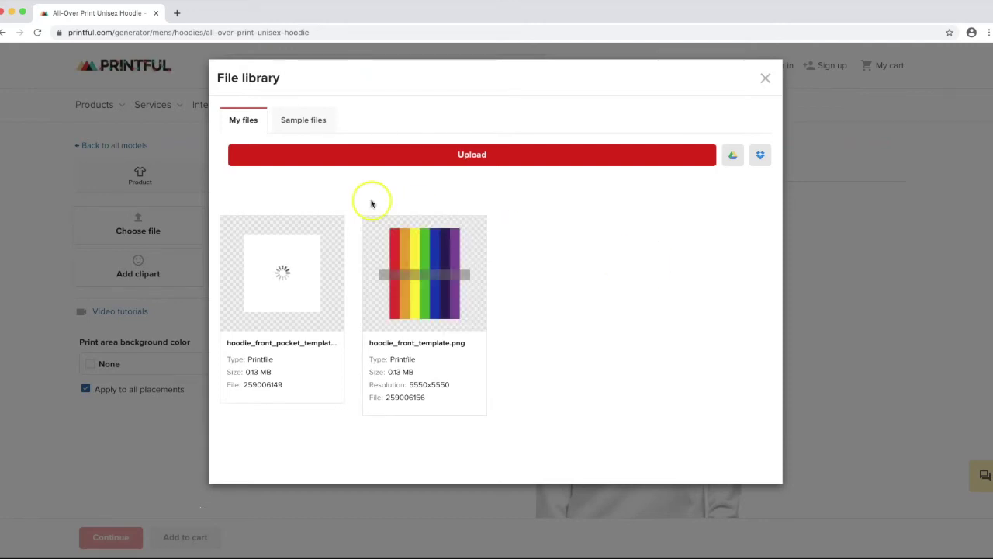
Apply hoodie_front_template.png to the hoodie's front and hoodie_front_pocket_template.png to its pocket.
click(426, 271)
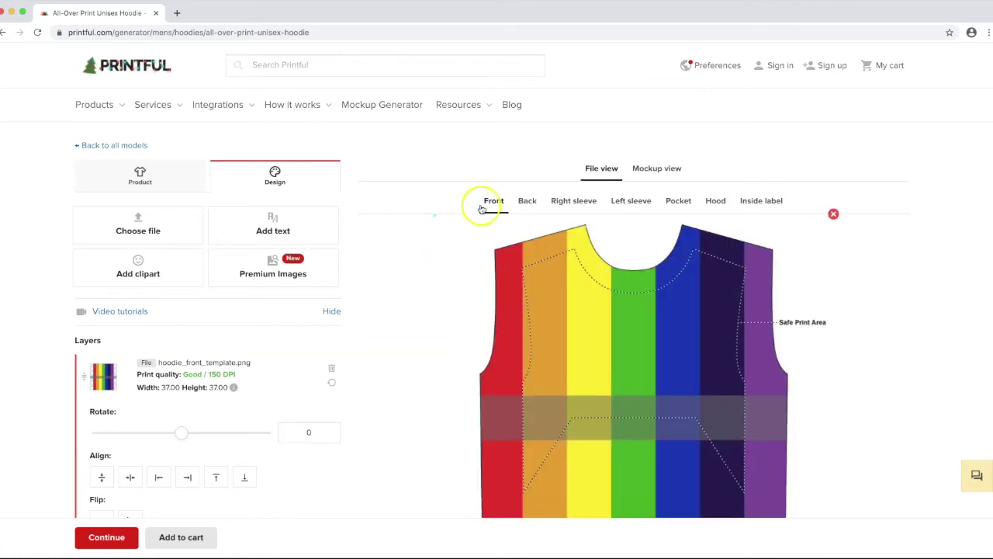
click(677, 201)
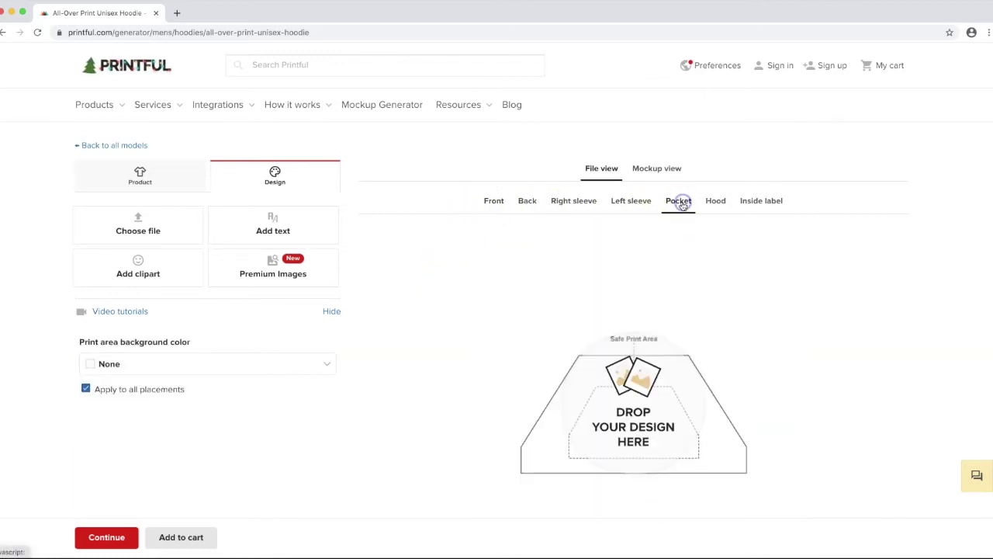
click(166, 223)
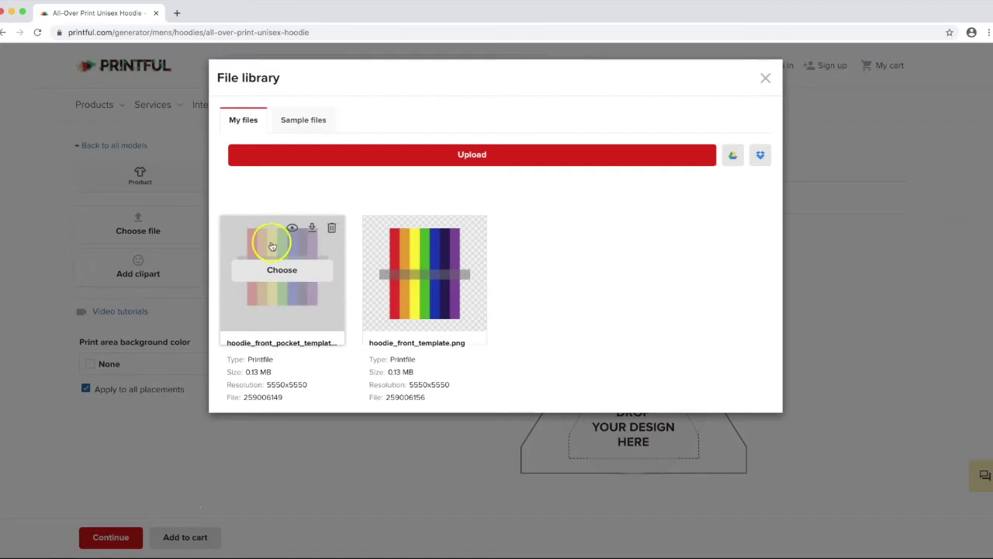
click(276, 276)
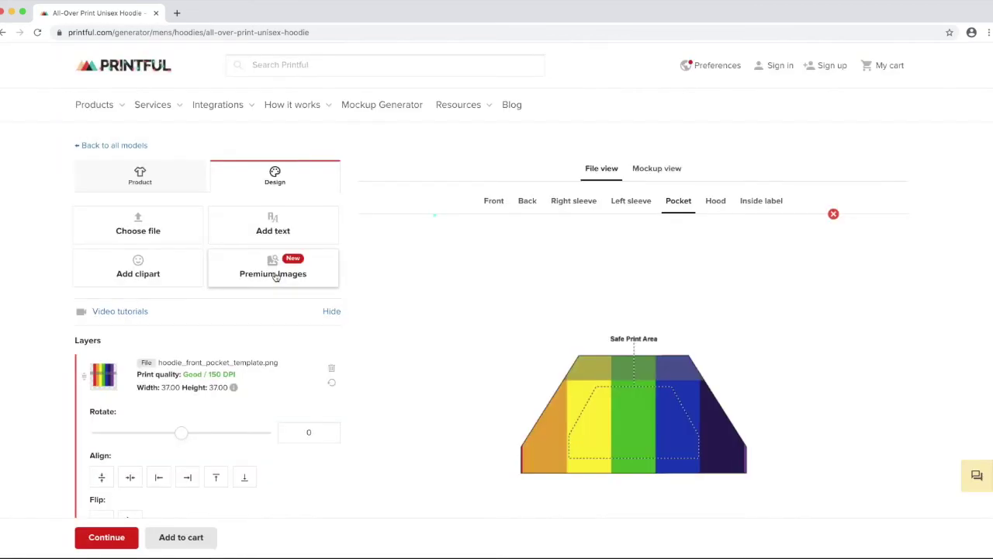
Preview the hoodie mockup and inspect how the grey band and stripes line up between the front and pocket.
click(643, 169)
click(734, 204)
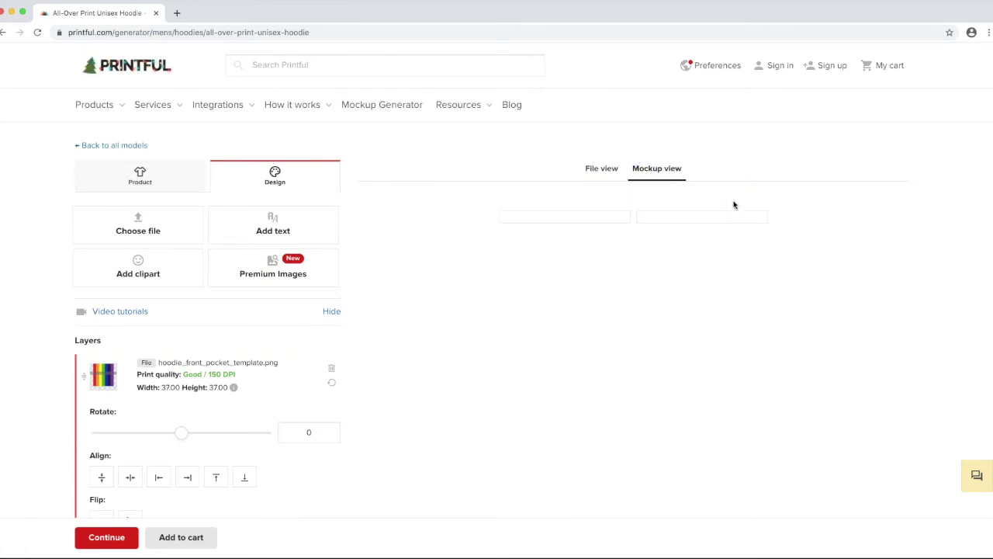
click(729, 253)
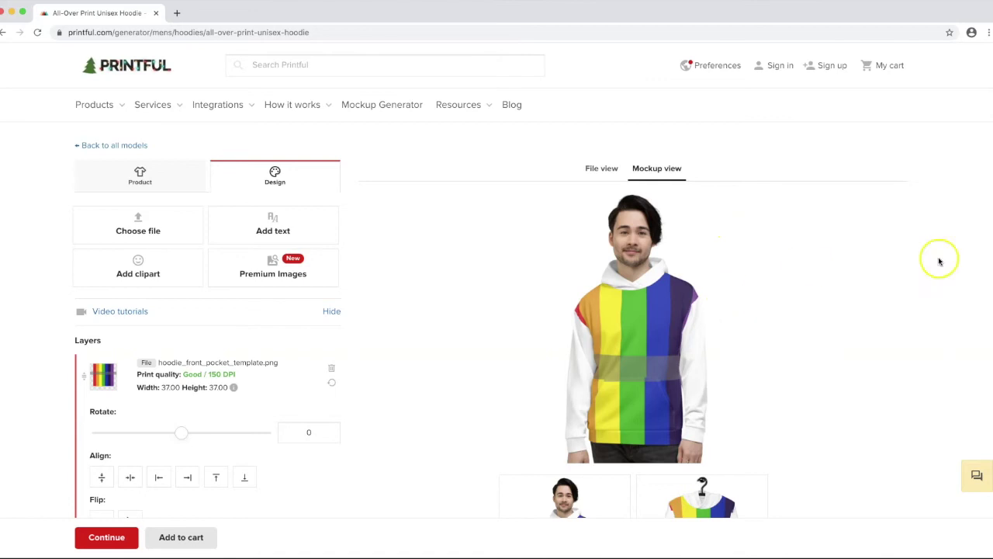
scroll(985, 256, down, 1)
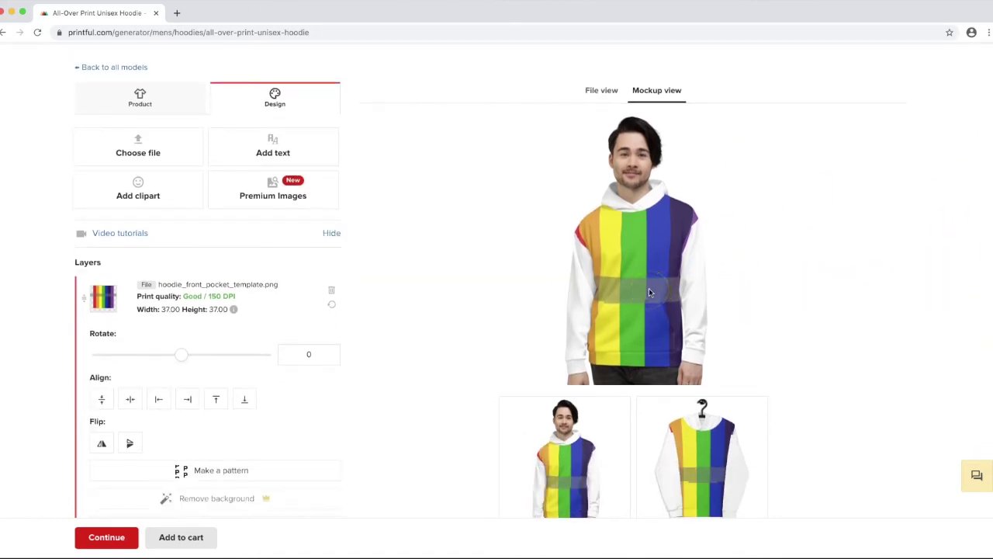
click(785, 335)
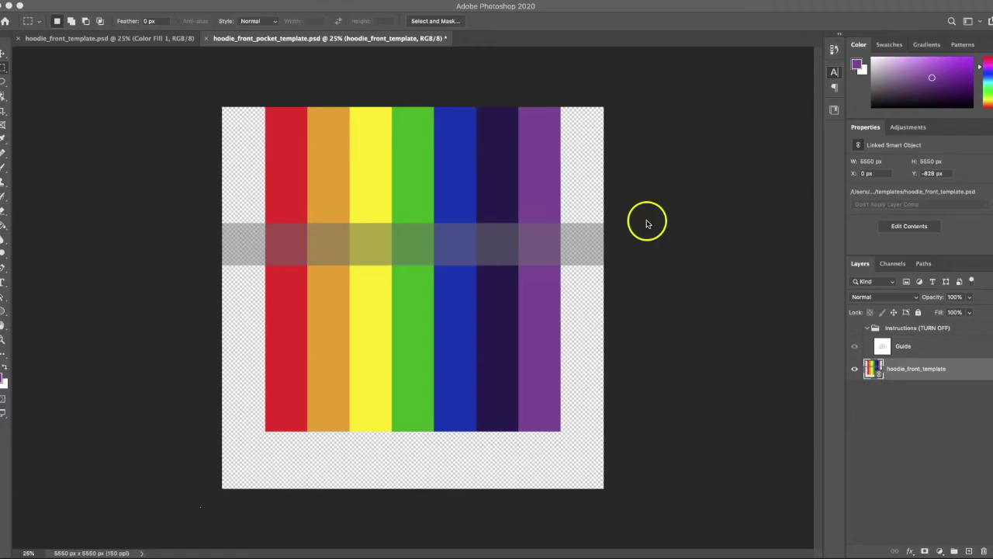
Switch to Photoshop, show the pocket template's Instructions group and nudge the linked artwork up to Y -928 px.
click(877, 132)
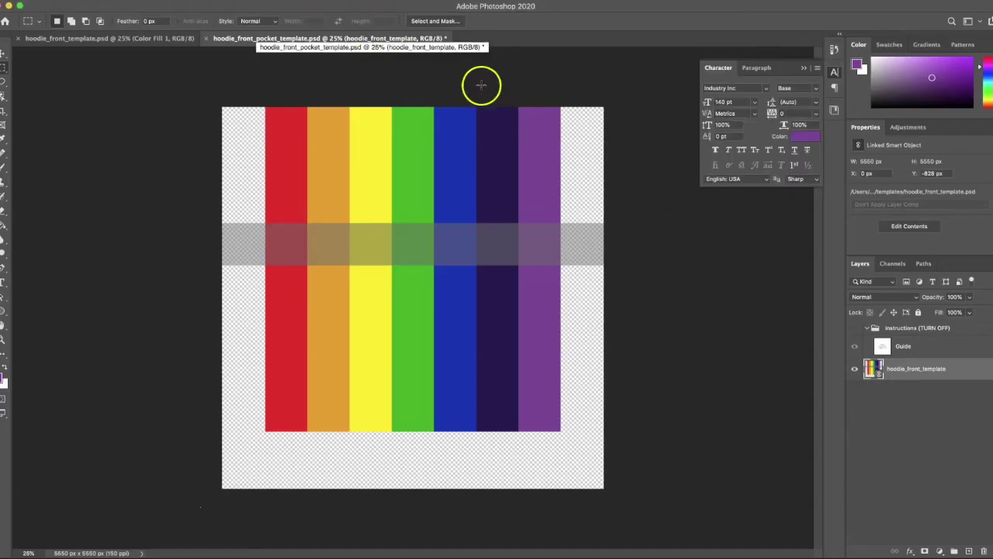
click(854, 330)
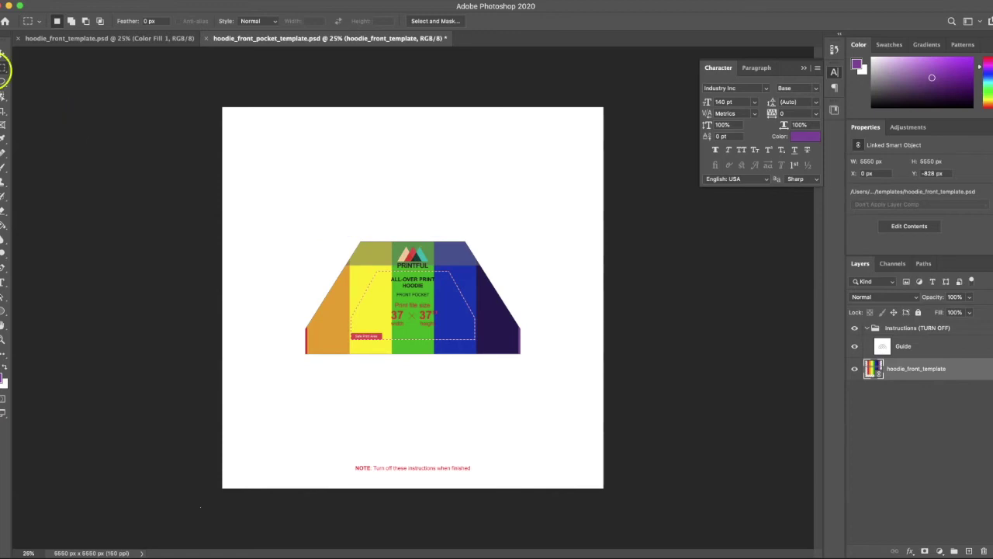
click(3, 53)
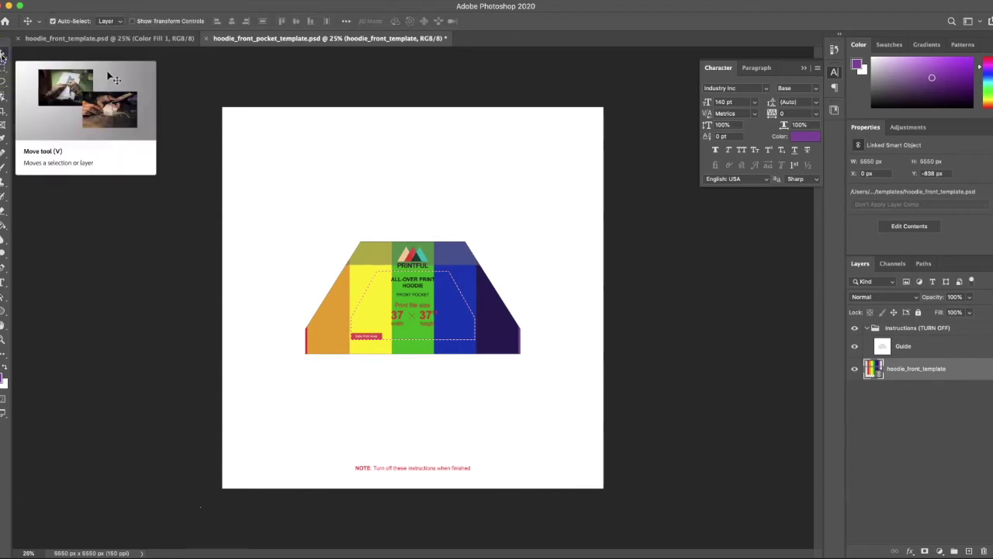
key(shift+Up)
key(shift+Up)
key(shift+Up)
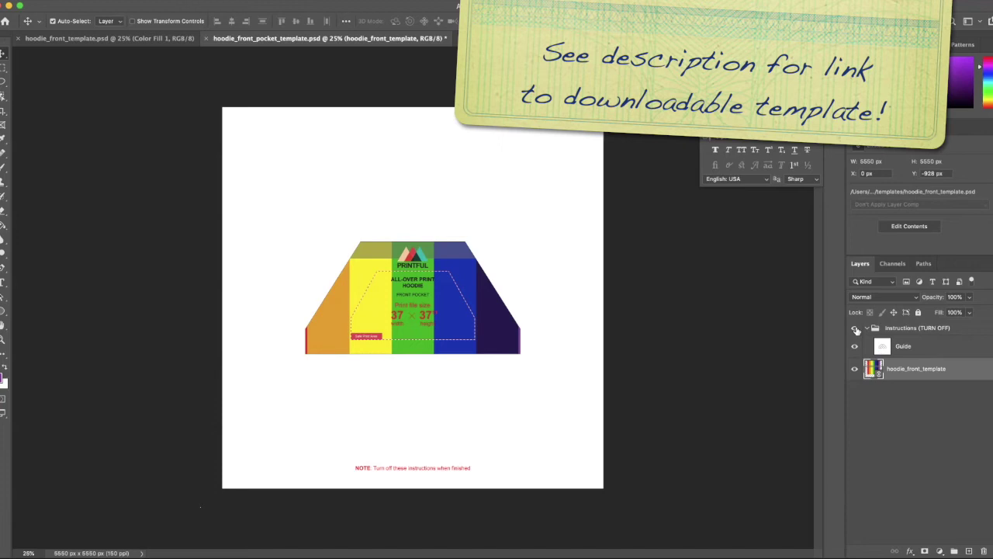
Hide the Instructions group and re-export the pocket template, replacing hoodie_front_pocket_template.png on the Desktop.
click(854, 328)
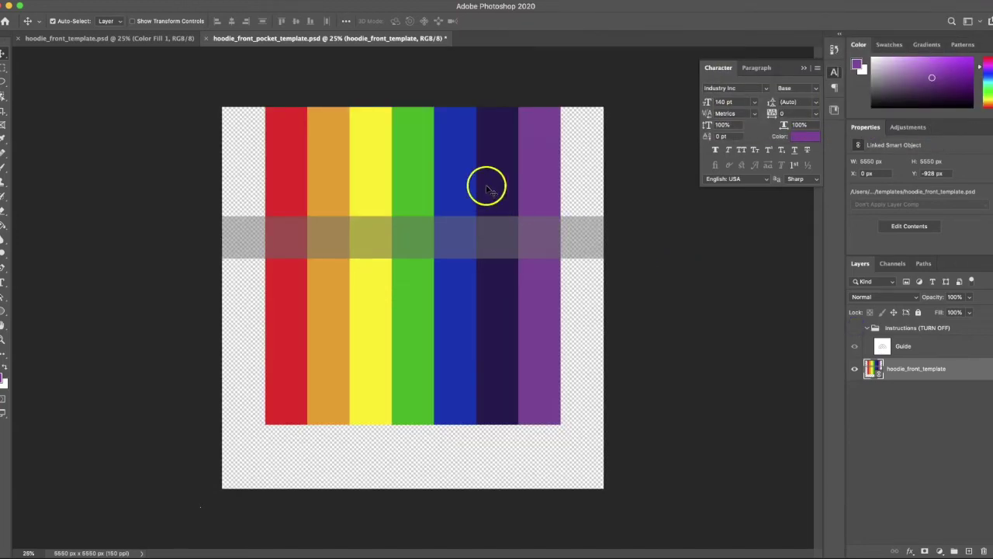
click(48, 1)
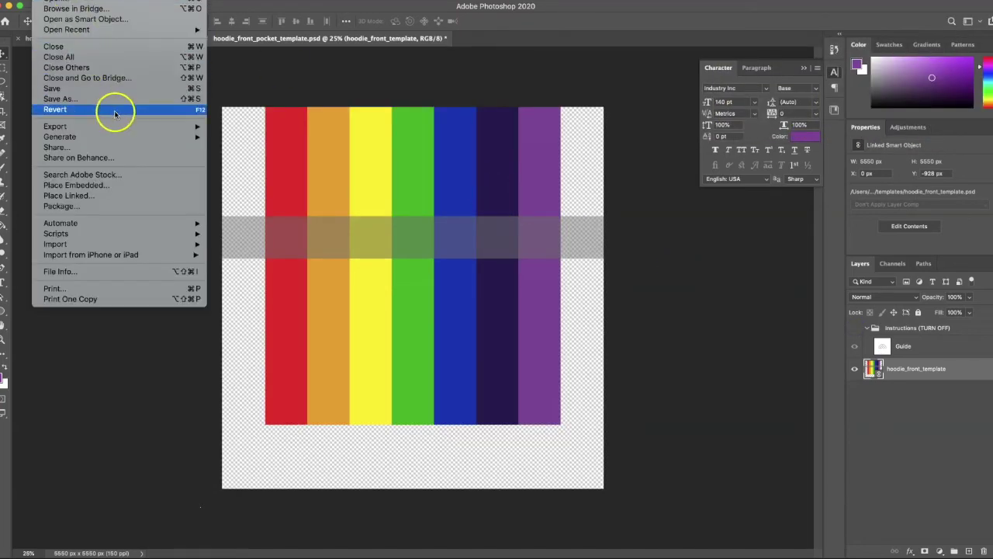
mouse_move(122, 126)
click(223, 128)
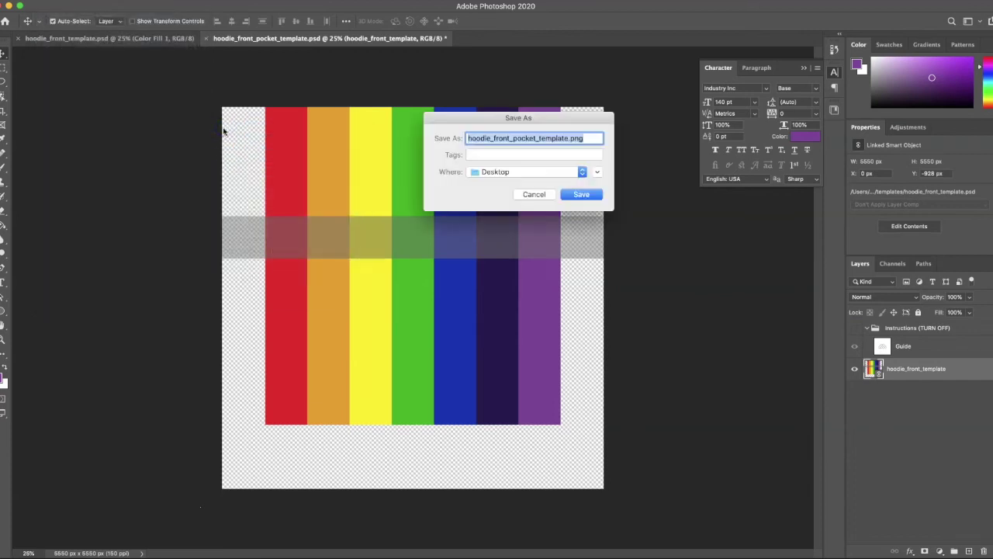
click(588, 195)
click(588, 193)
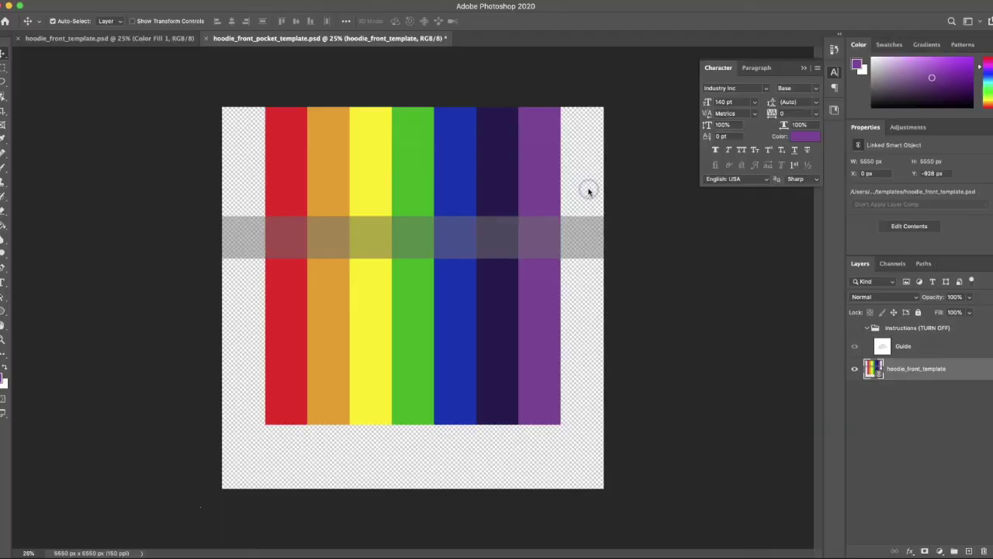
Switch to Printful and remove the current artwork from the hoodie's pocket.
key(ctrl+Up)
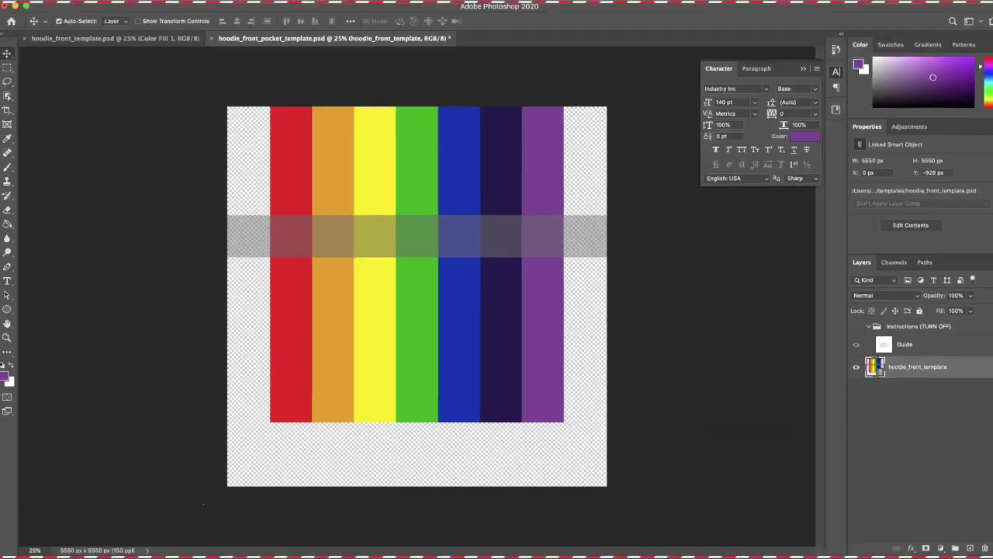
click(334, 388)
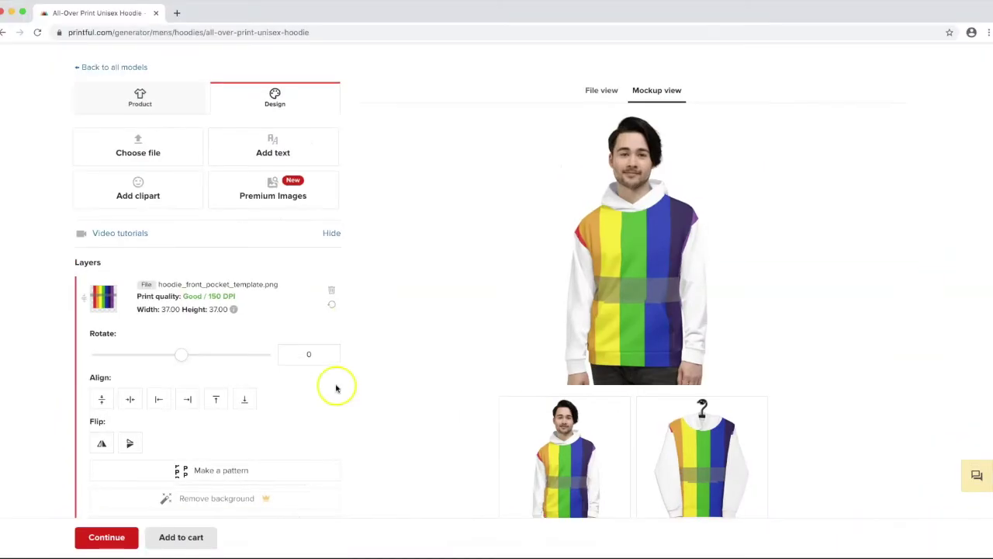
click(602, 90)
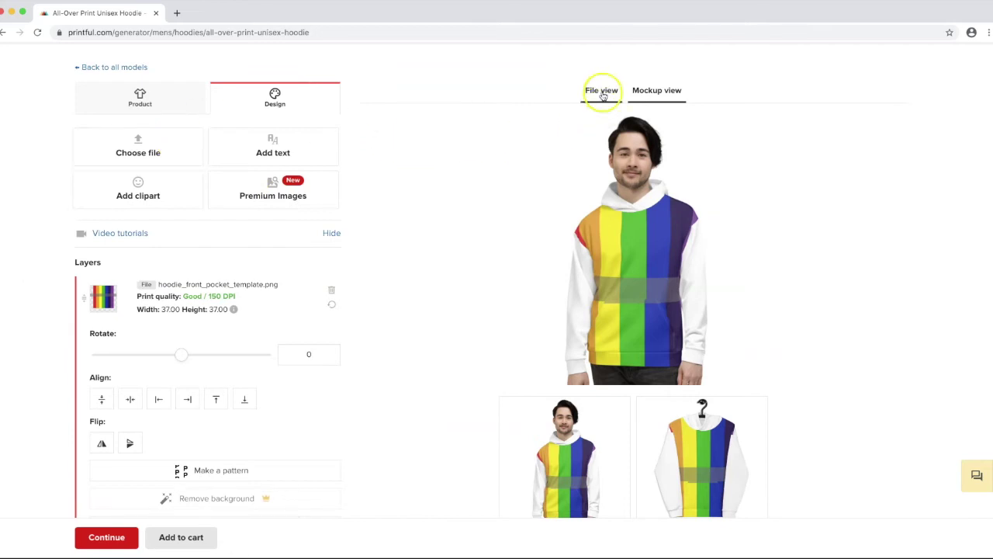
click(332, 289)
Upload the re-exported hoodie_front_pocket_template.png from the Desktop, apply it to the pocket and preview the mockup.
click(138, 146)
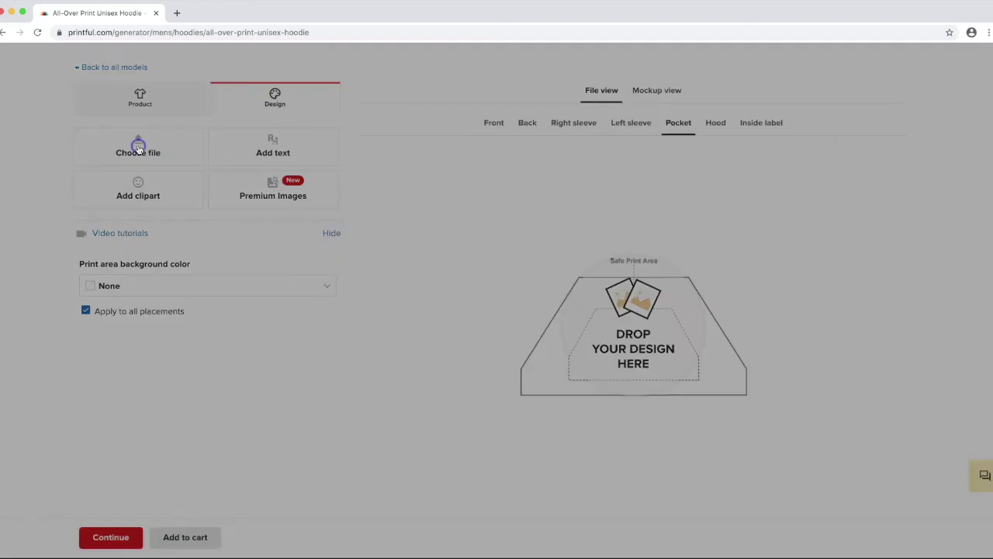
click(371, 153)
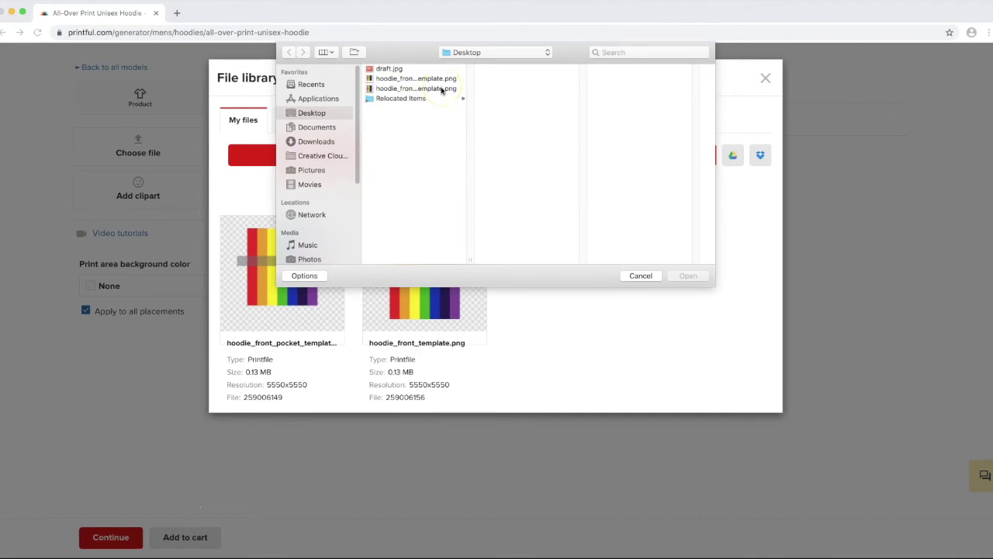
click(441, 89)
click(439, 80)
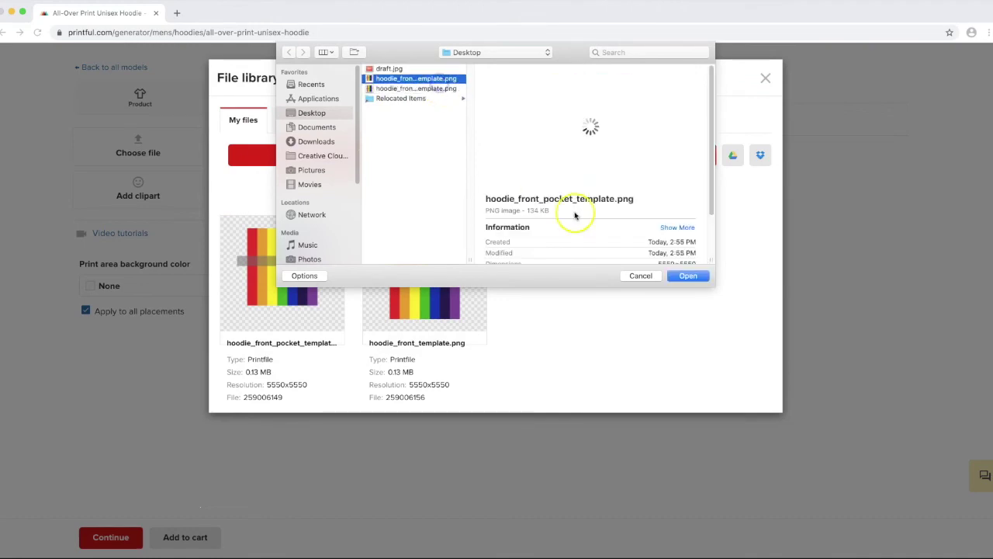
click(687, 276)
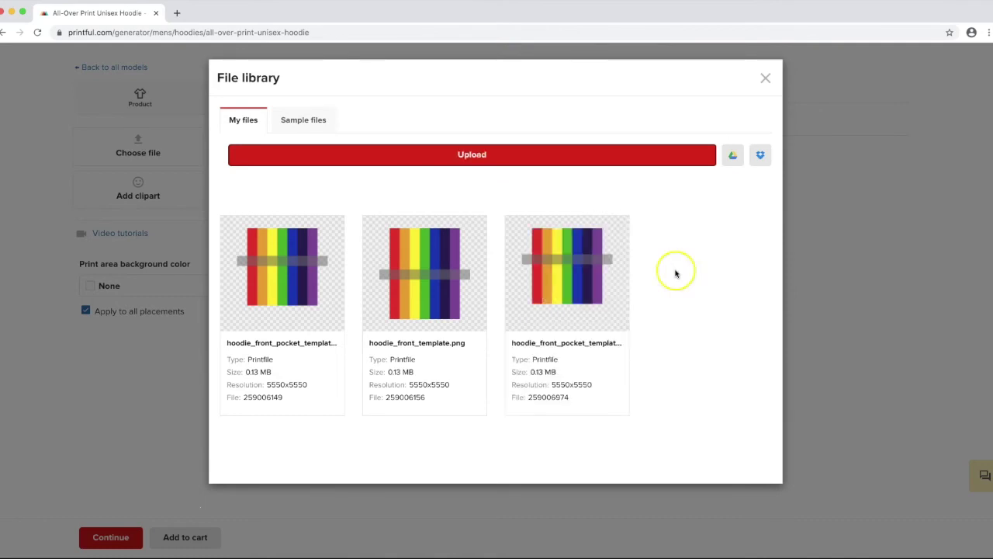
click(568, 268)
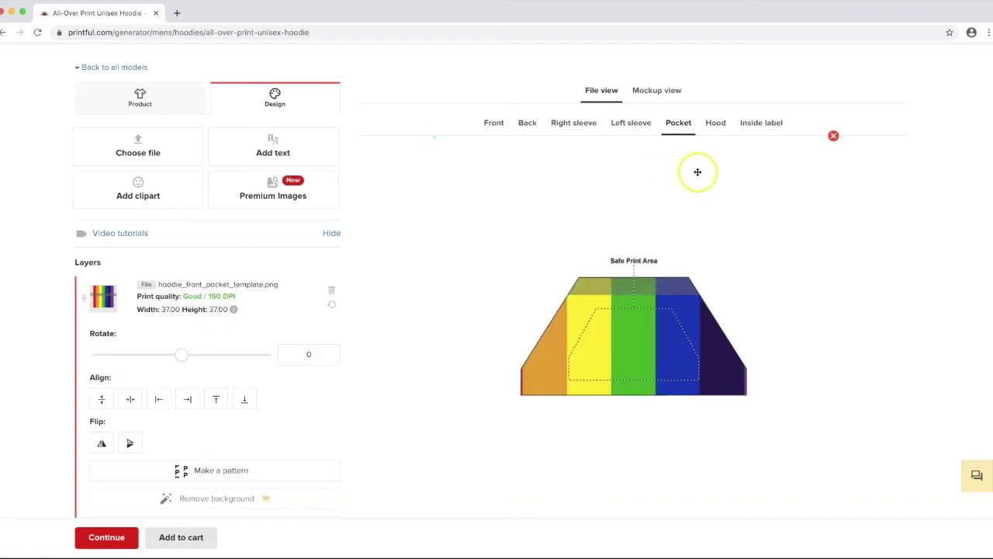
click(650, 91)
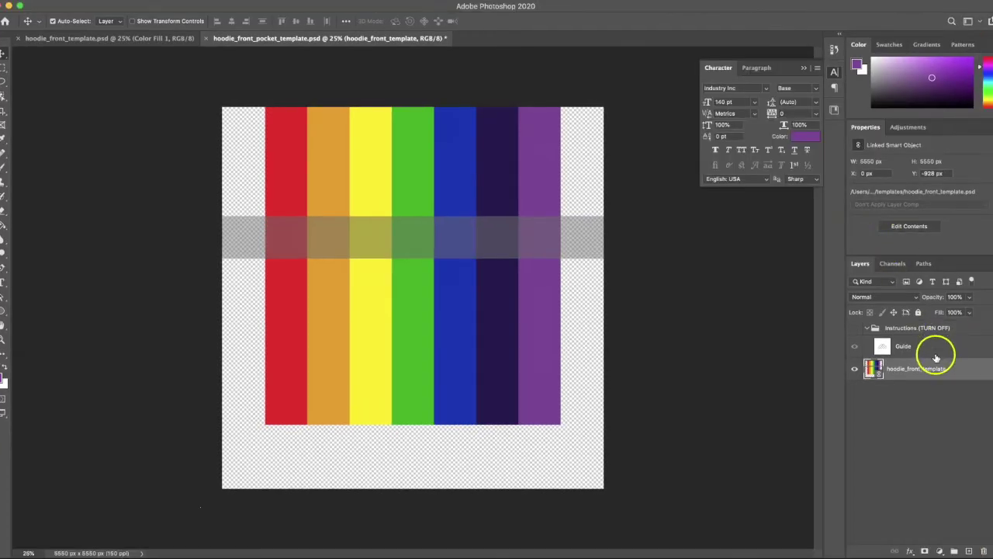
Switch to Photoshop and nudge the pocket template's linked artwork down to Y -878 px.
click(992, 210)
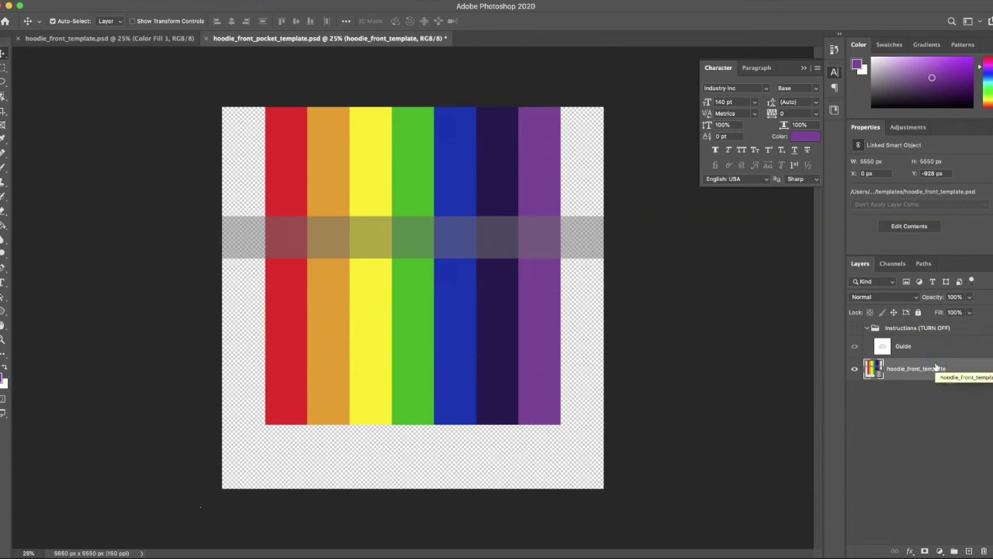
key(shift+Down)
key(shift+Down)
key(shift+Down)
key(shift+Down)
key(shift+Down)
click(697, 268)
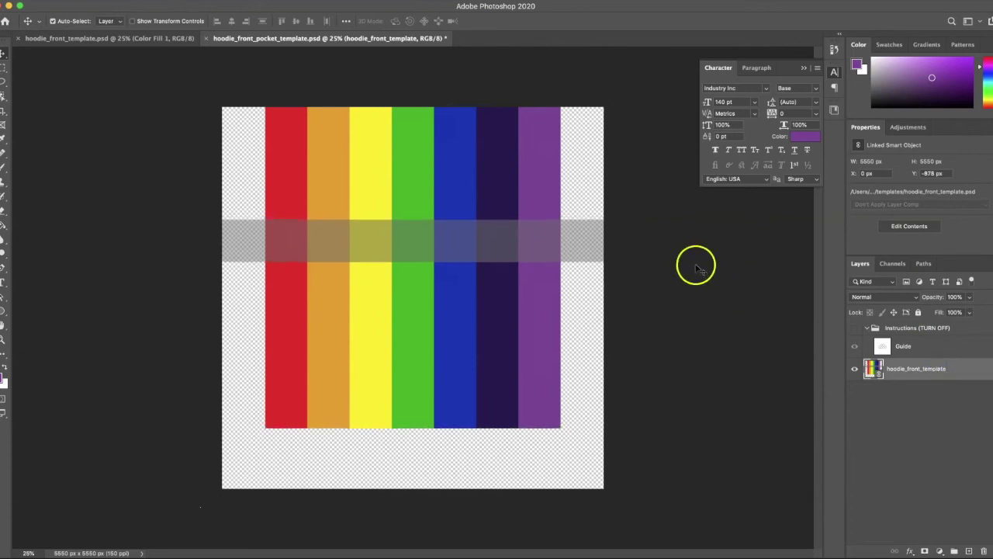
Export the pocket template as PNG, replacing hoodie_front_pocket_template.png on the Desktop.
click(78, 0)
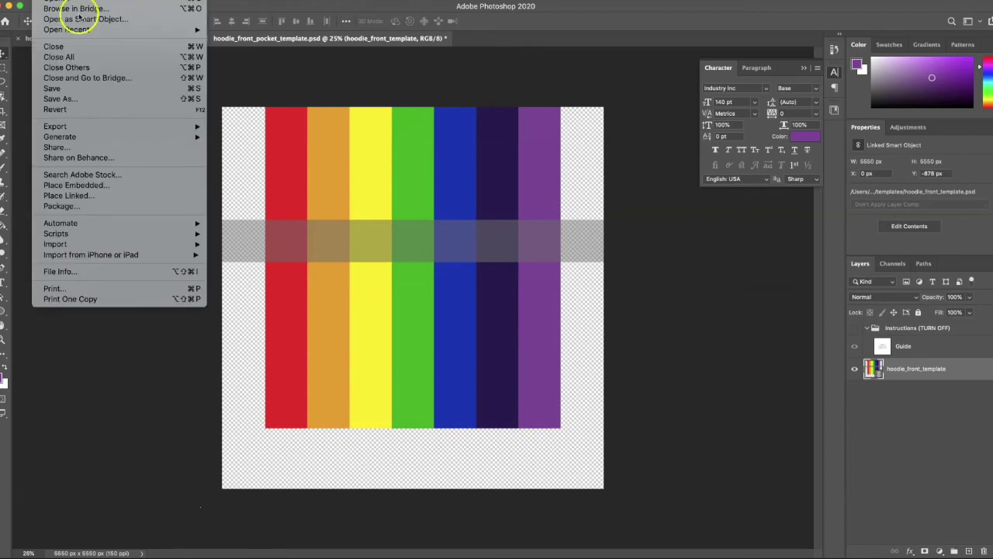
mouse_move(194, 127)
click(225, 127)
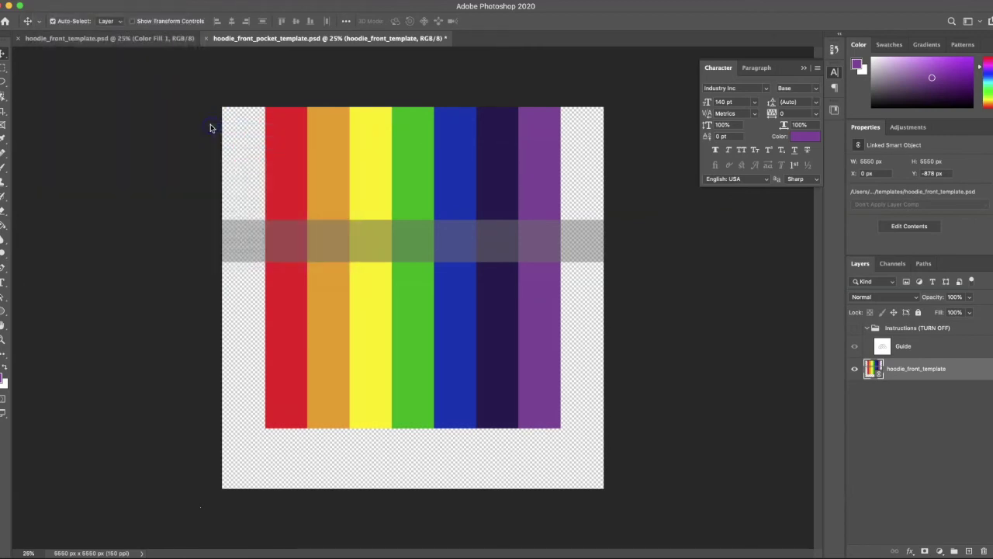
click(570, 195)
click(589, 191)
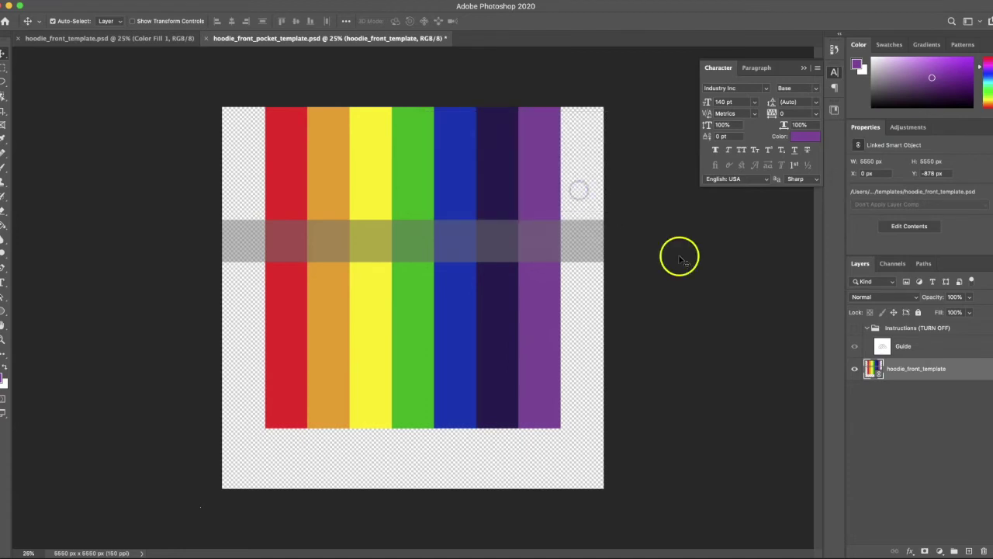
Switch to Printful and replace the pocket's artwork with the newly exported hoodie_front_pocket_template.png from the Desktop.
key(ctrl+super+f)
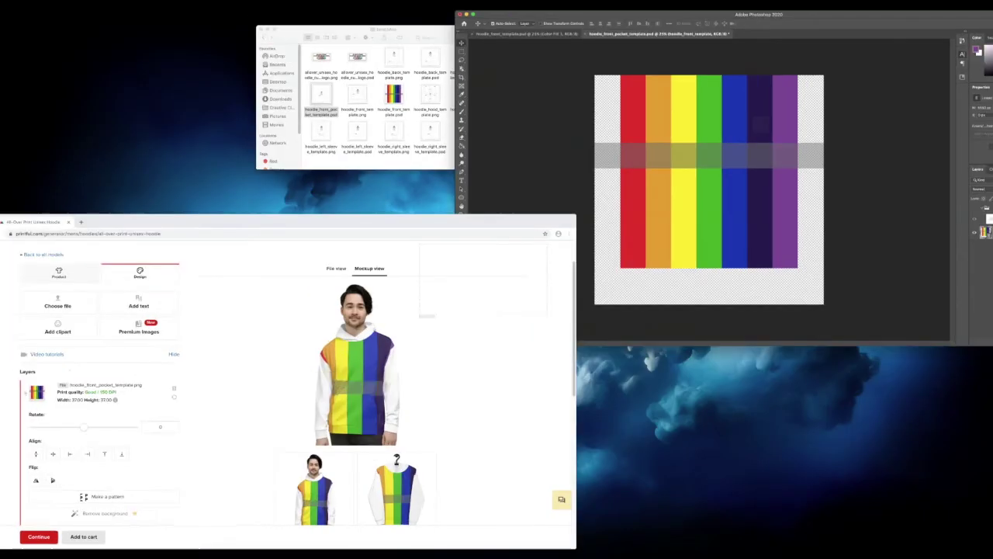
click(175, 389)
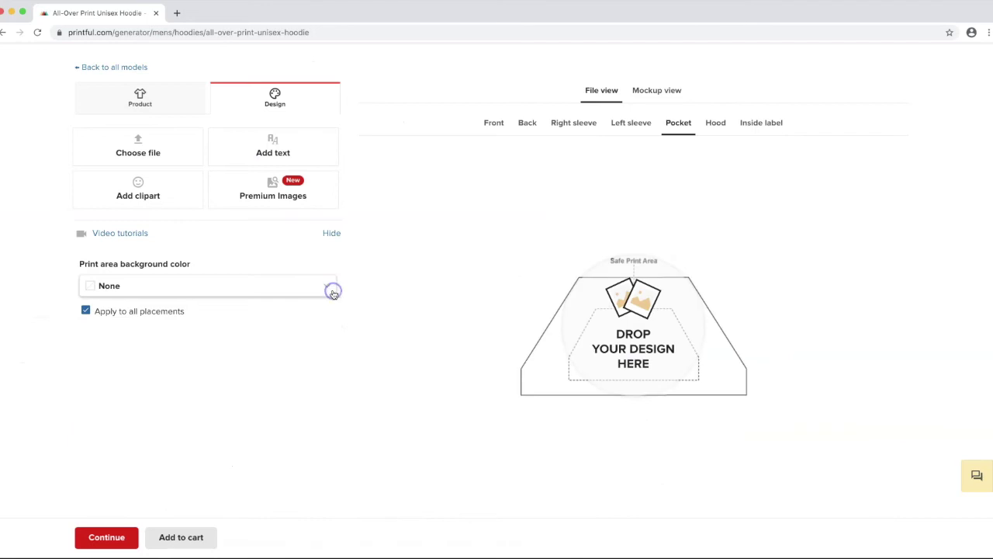
click(146, 151)
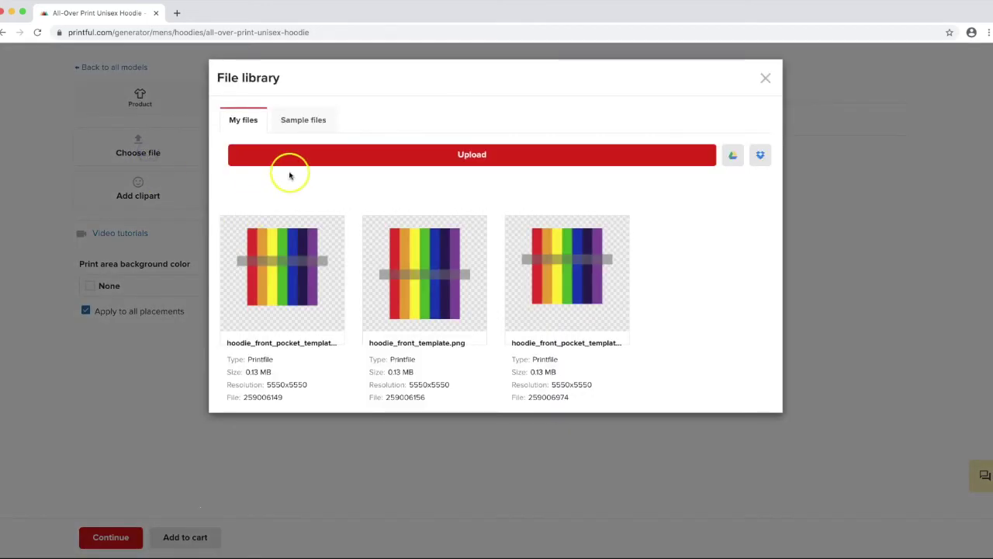
click(293, 160)
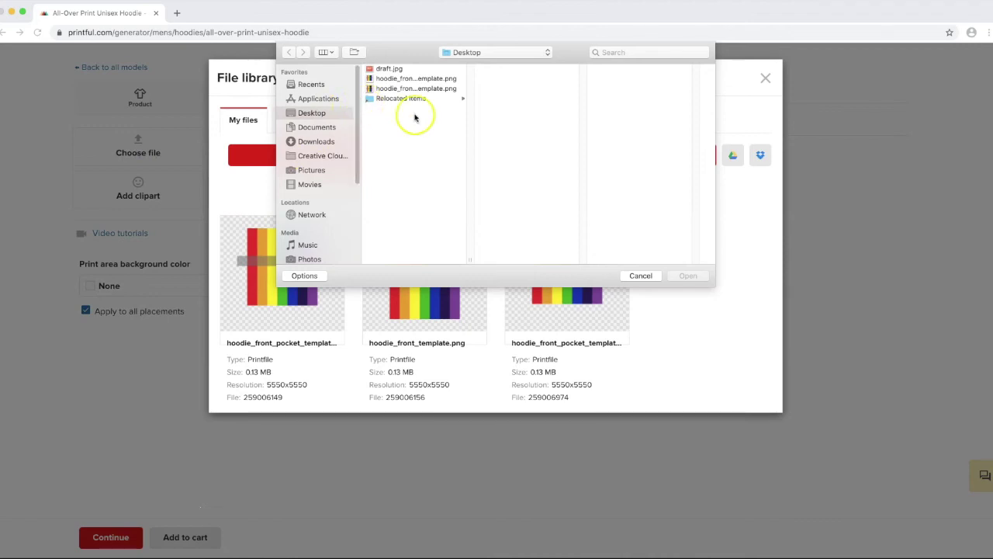
click(411, 79)
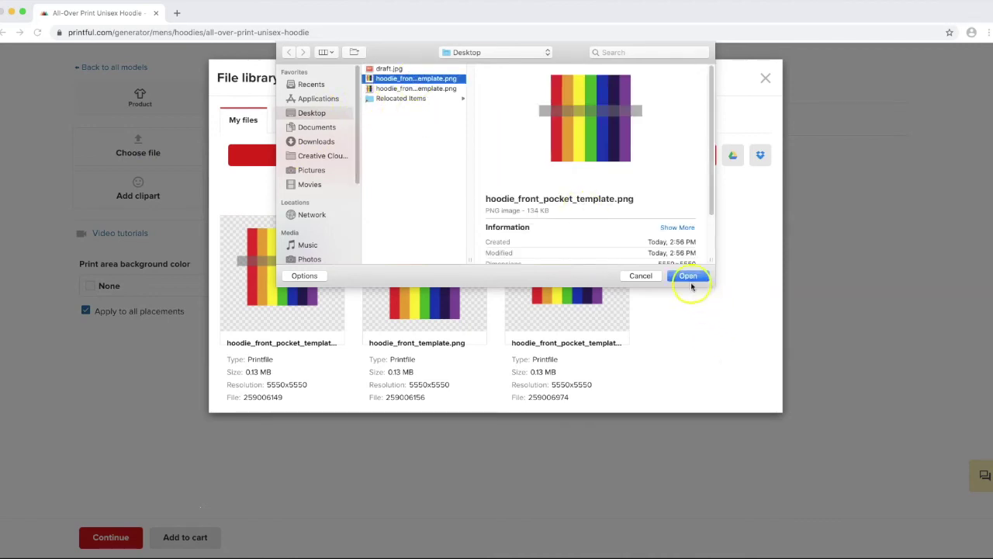
click(688, 277)
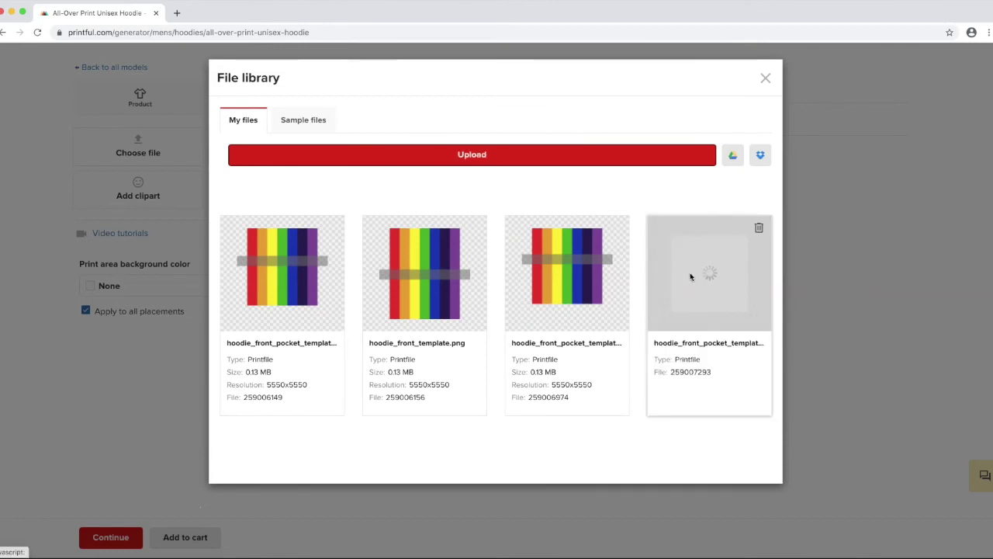
click(690, 273)
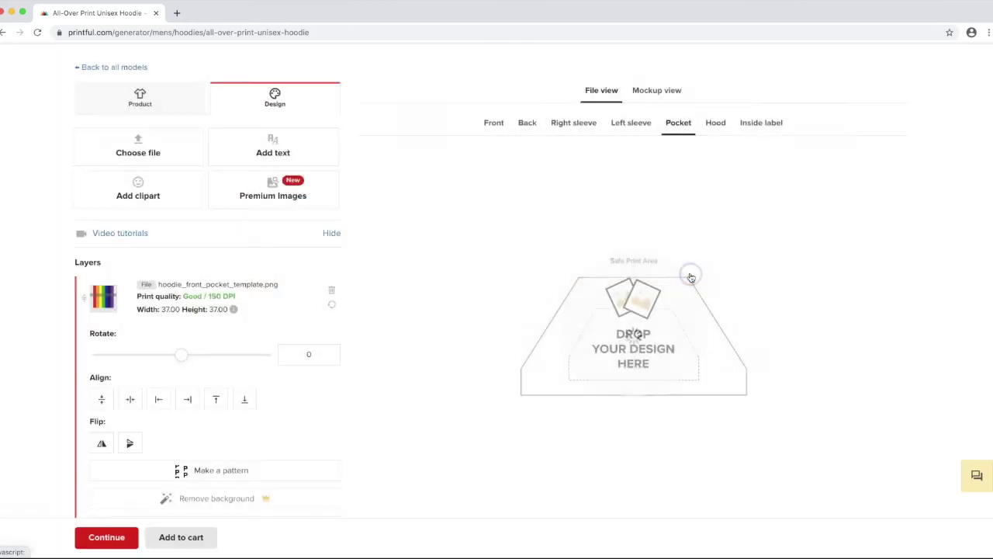
Preview the hoodie mockup and inspect the grey band's alignment at the pocket on the model and hanger views.
click(646, 90)
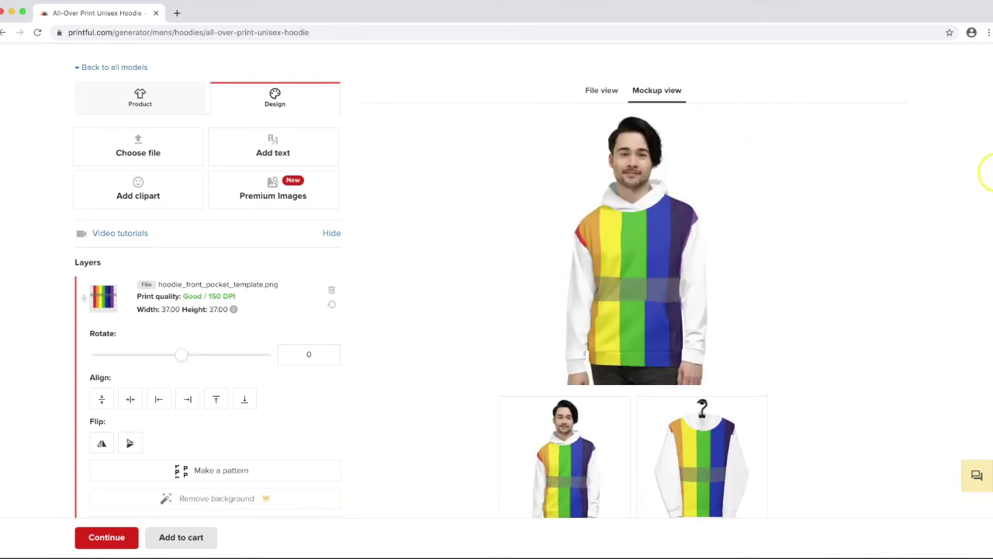
scroll(987, 266, down, 5)
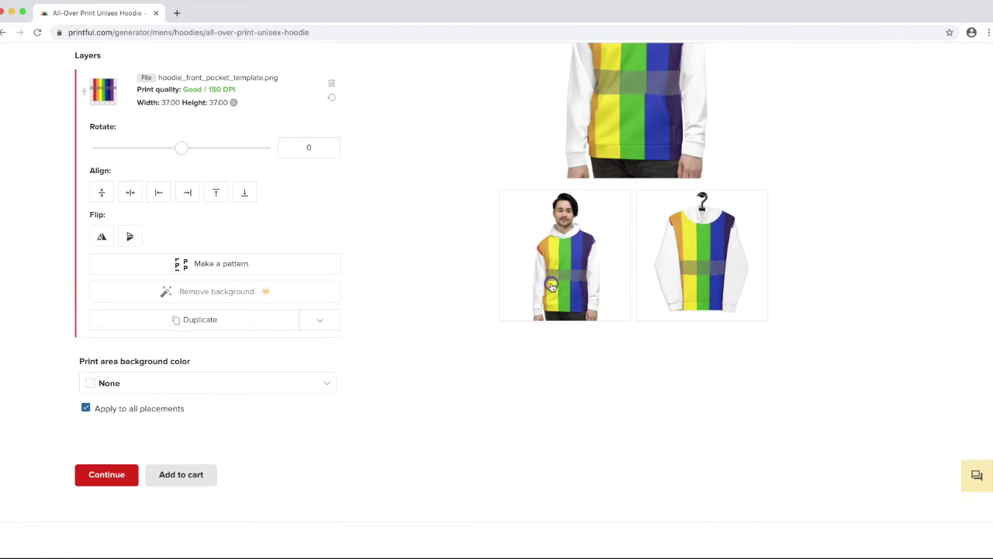
scroll(985, 311, up, 7)
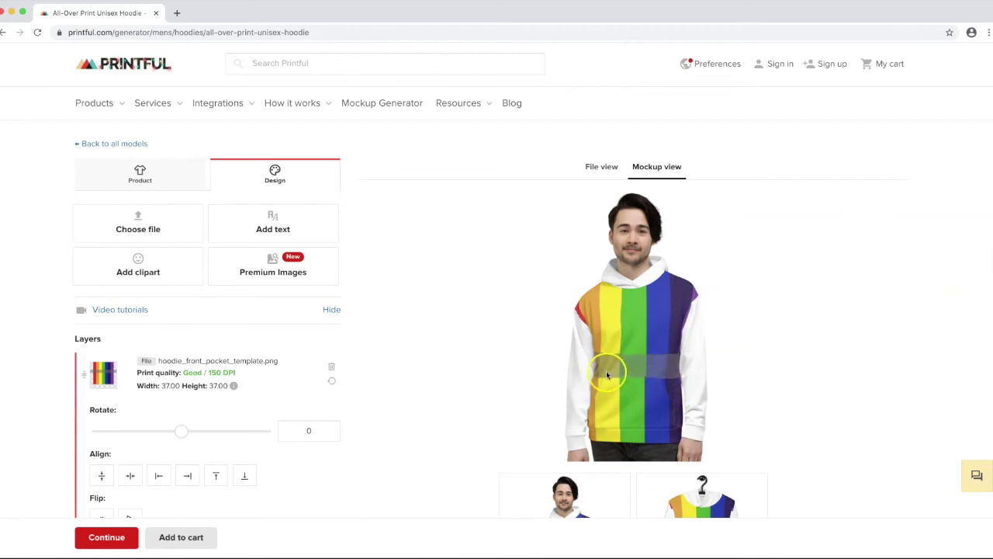
click(699, 495)
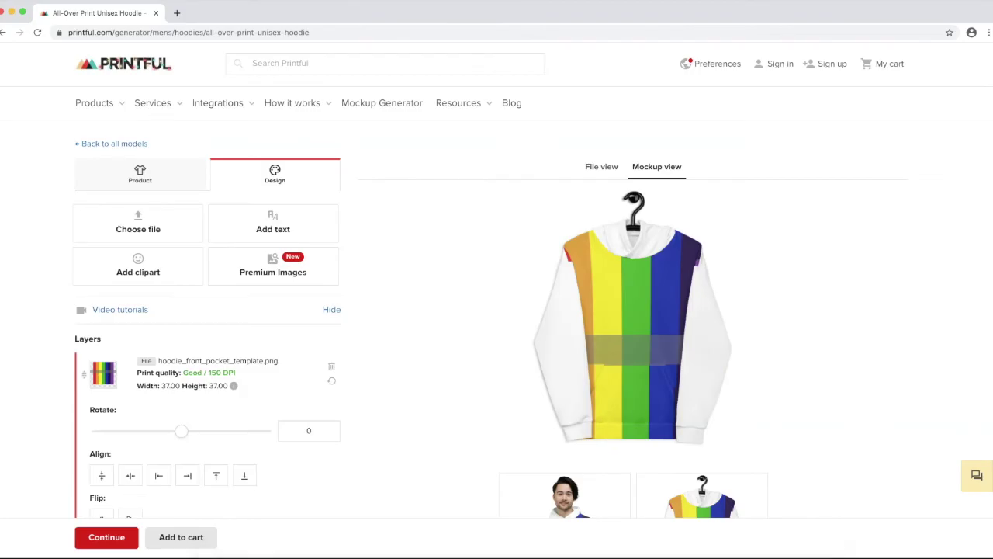
Switch to Photoshop and nudge the pocket template's linked artwork up to Y -908 px.
key(ctrl+Up)
click(690, 229)
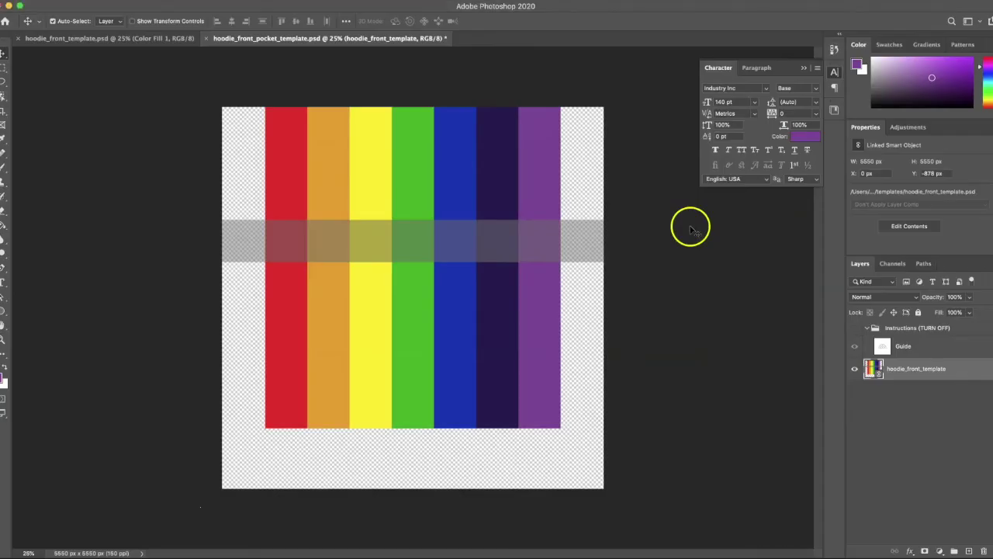
key(shift+Up)
key(shift+Up)
key(shift+Up)
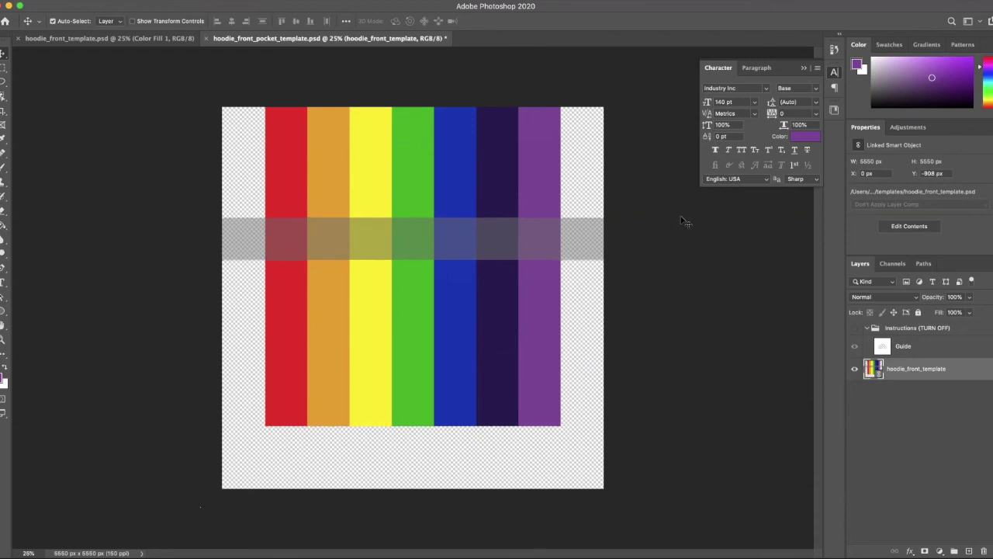
Quick-export the adjusted pocket template as PNG to the Desktop, replacing the existing hoodie_front_pocket_template.png.
click(56, 1)
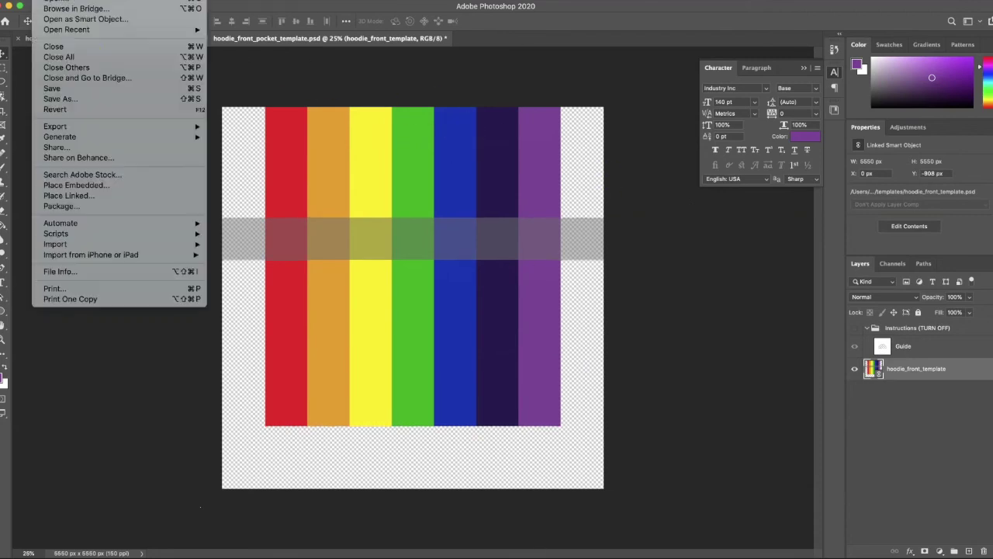
mouse_move(133, 126)
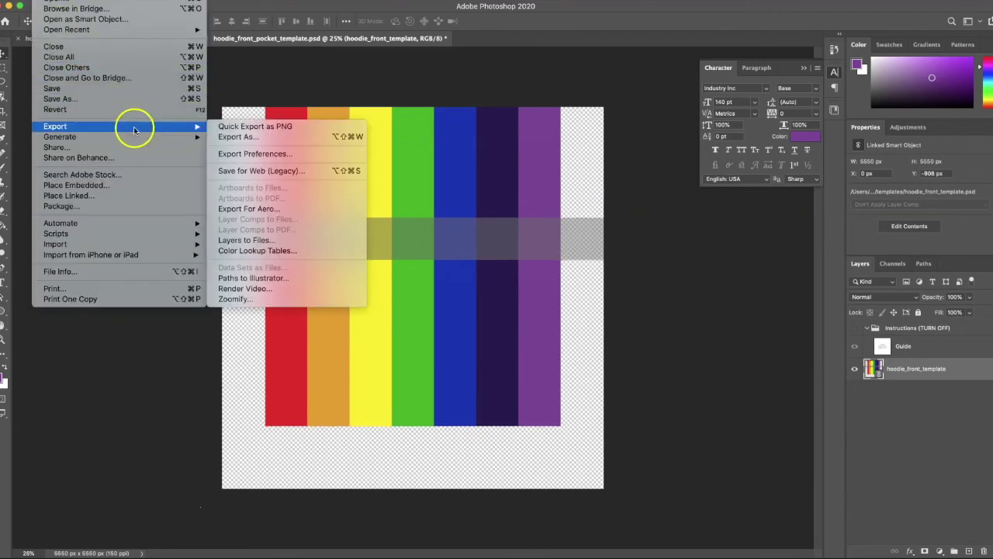
click(220, 128)
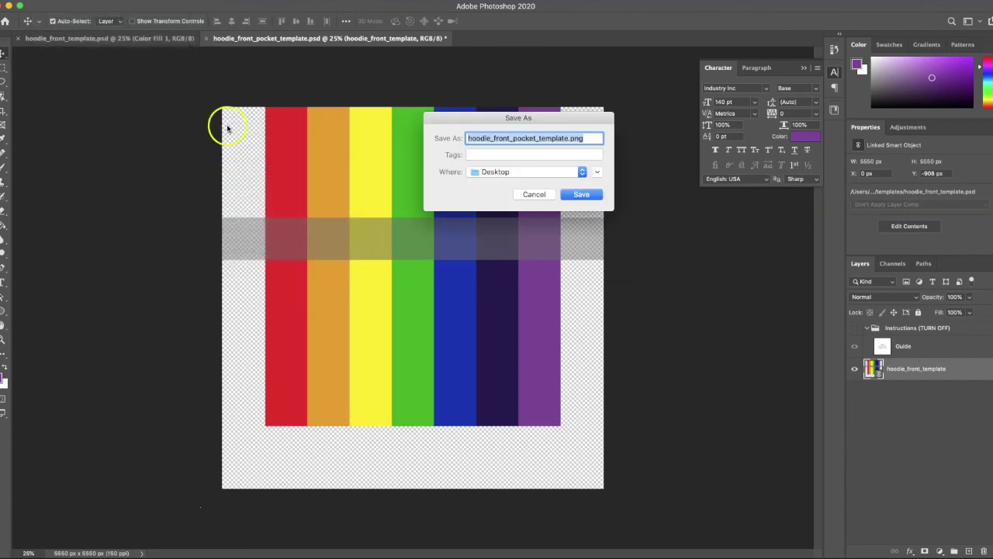
click(526, 173)
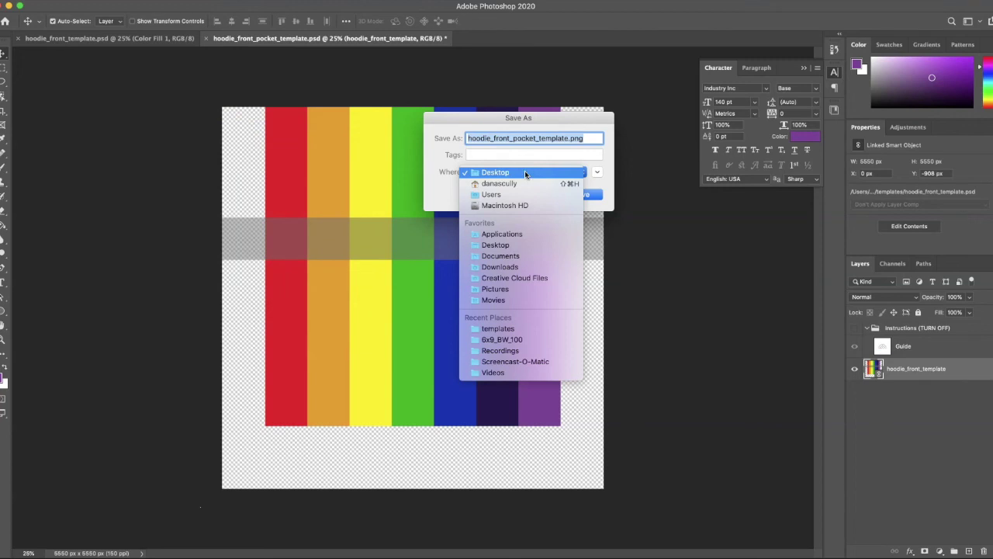
click(537, 176)
click(591, 194)
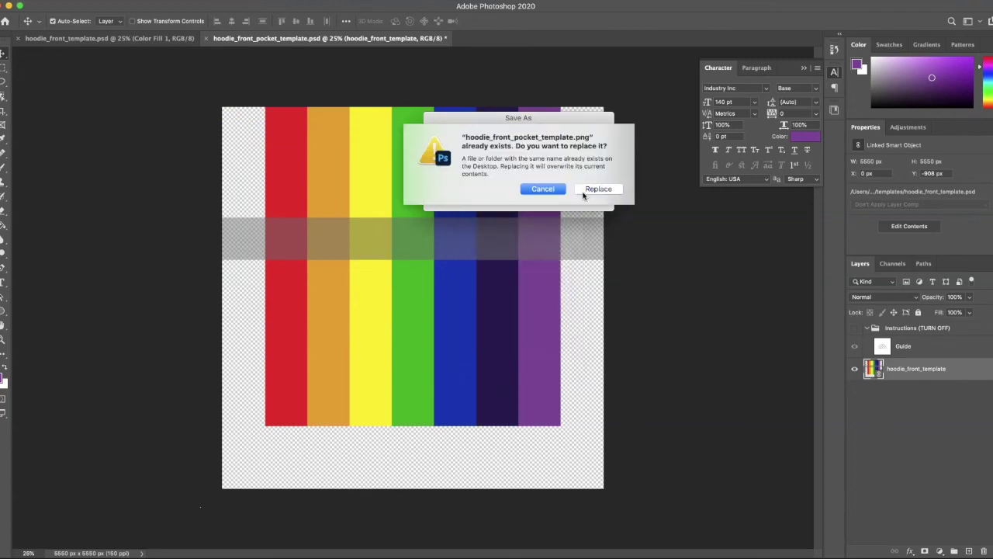
click(586, 190)
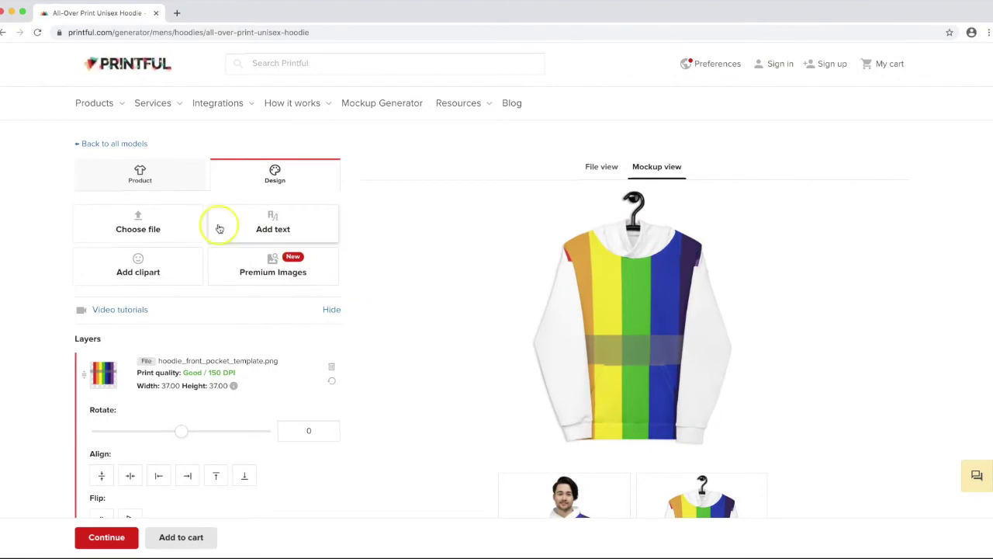
Replace the pocket's artwork with the re-exported hoodie_front_pocket_template.png uploaded from the Desktop.
click(599, 168)
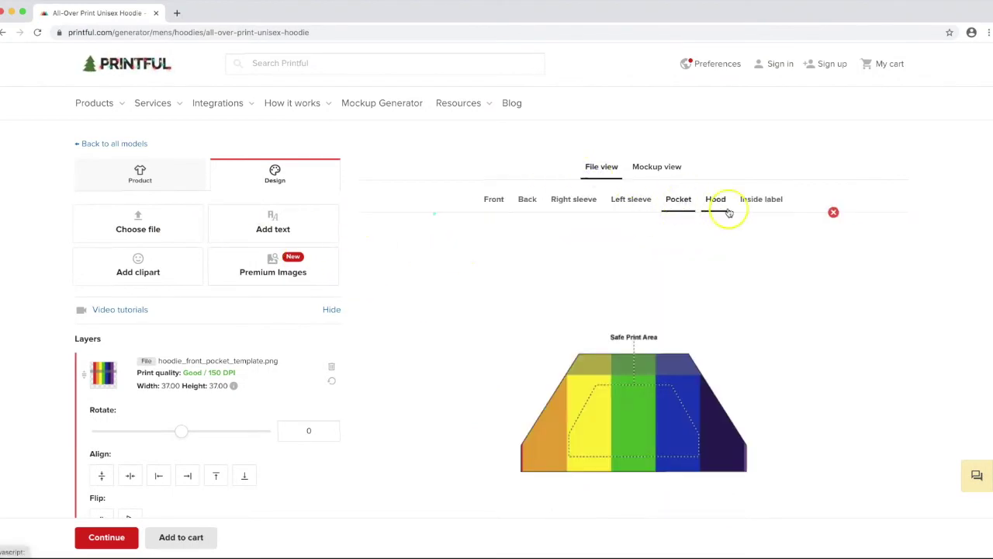
click(833, 212)
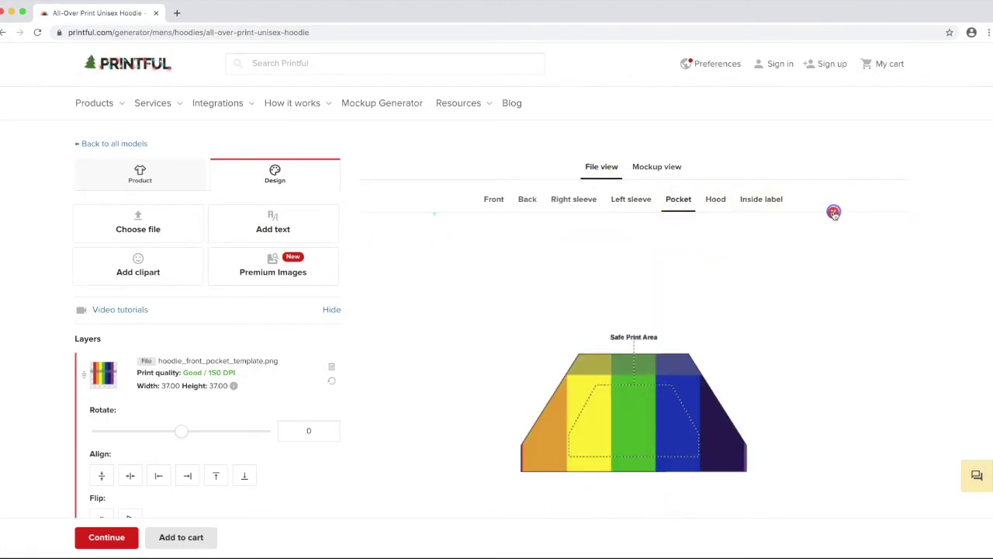
click(152, 227)
click(325, 159)
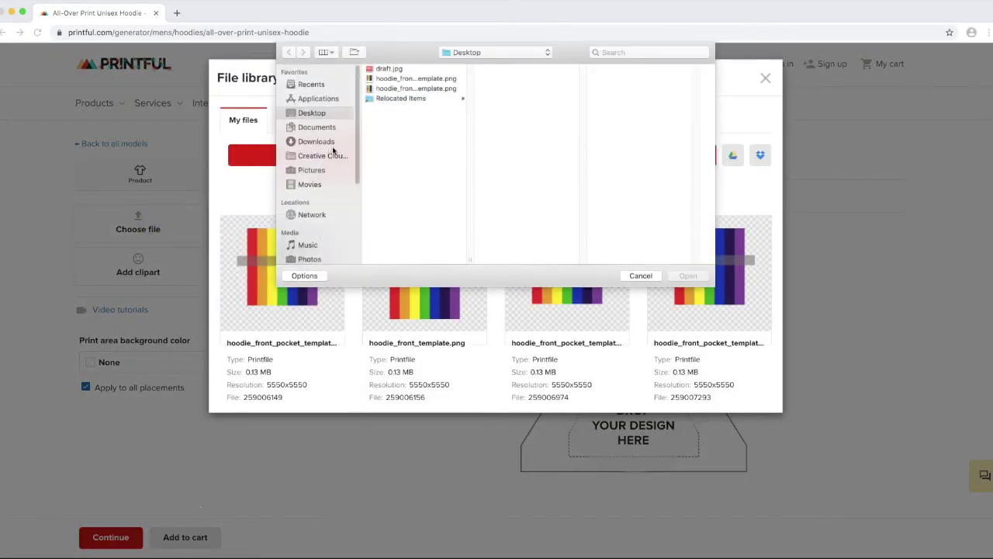
click(406, 78)
click(685, 277)
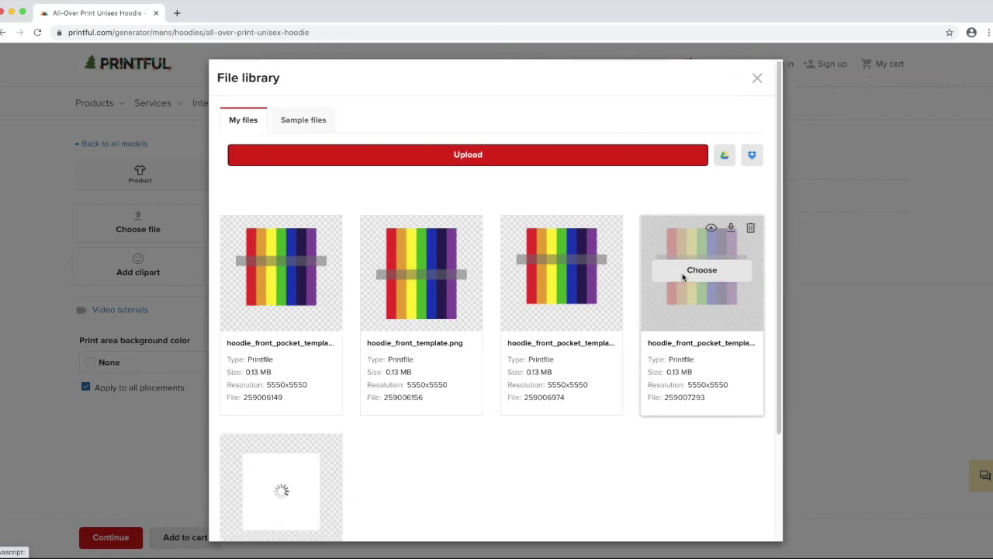
click(281, 488)
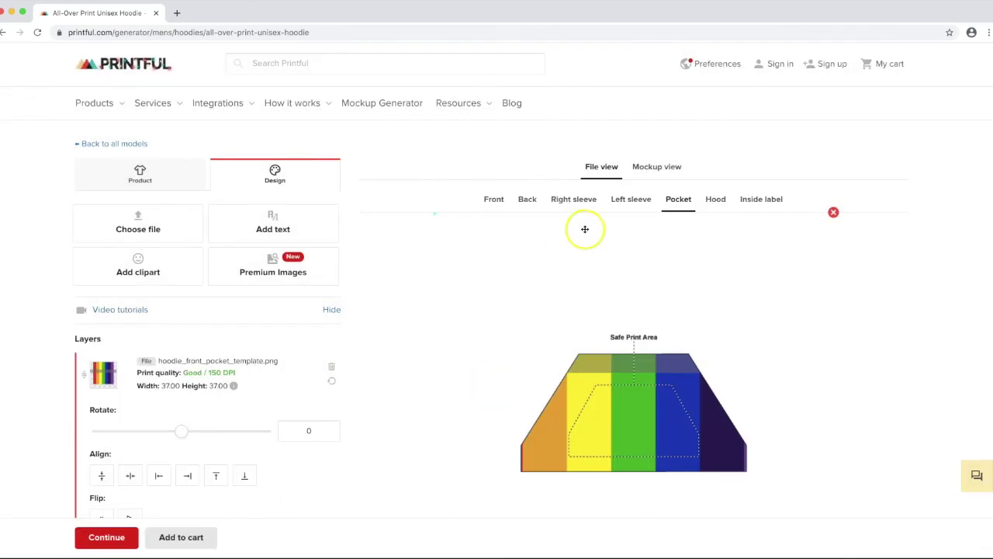
Preview the updated mockup and inspect the grey band's alignment at the pocket on the model and hanger views.
click(641, 167)
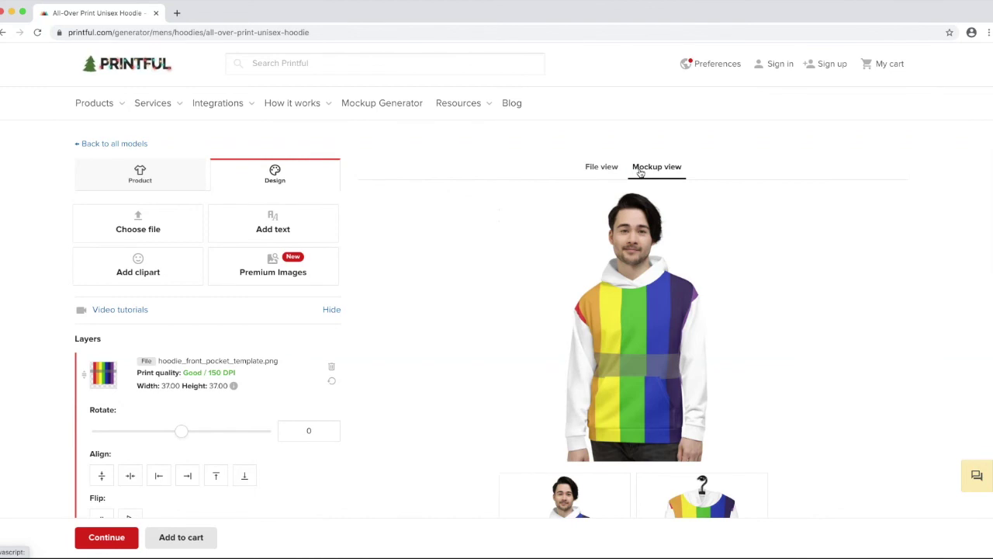
click(681, 495)
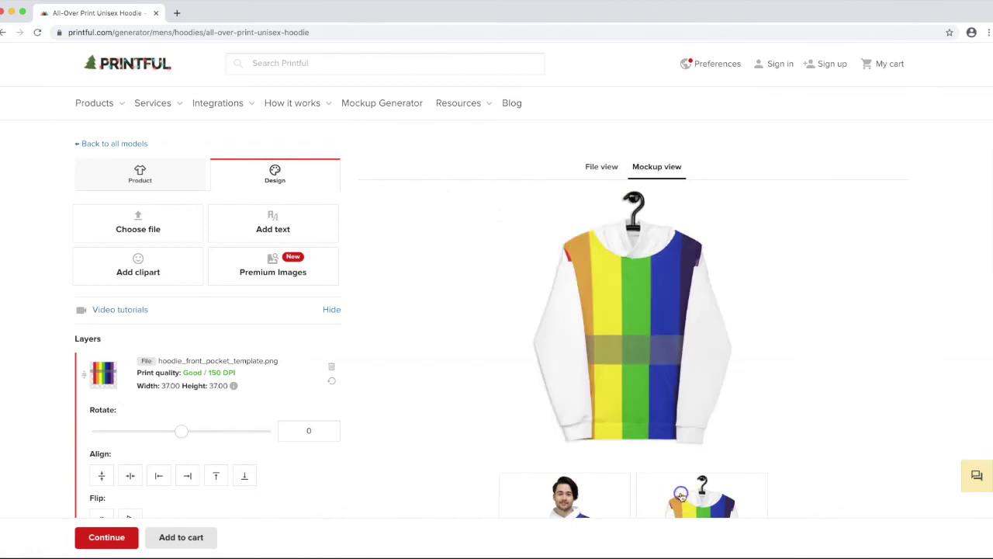
click(622, 439)
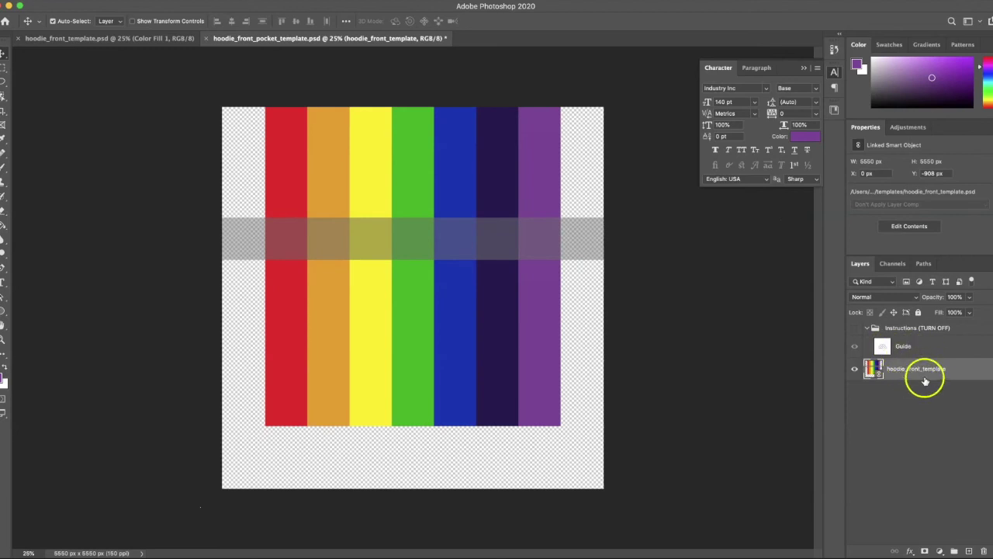
Switch to Photoshop and delete the Color Fill 1 and "Place your artwork here" layers from hoodie_front_template.psd.
click(49, 38)
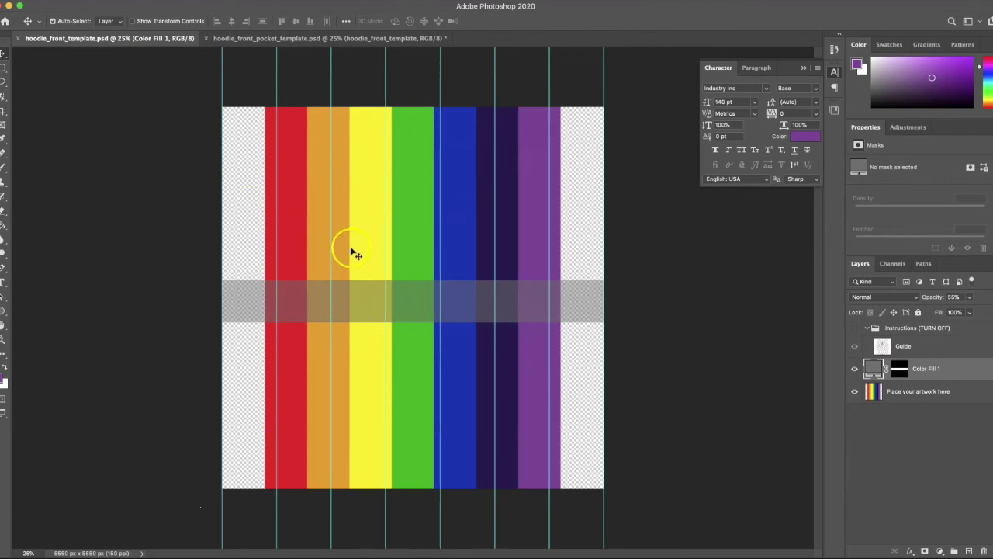
click(324, 39)
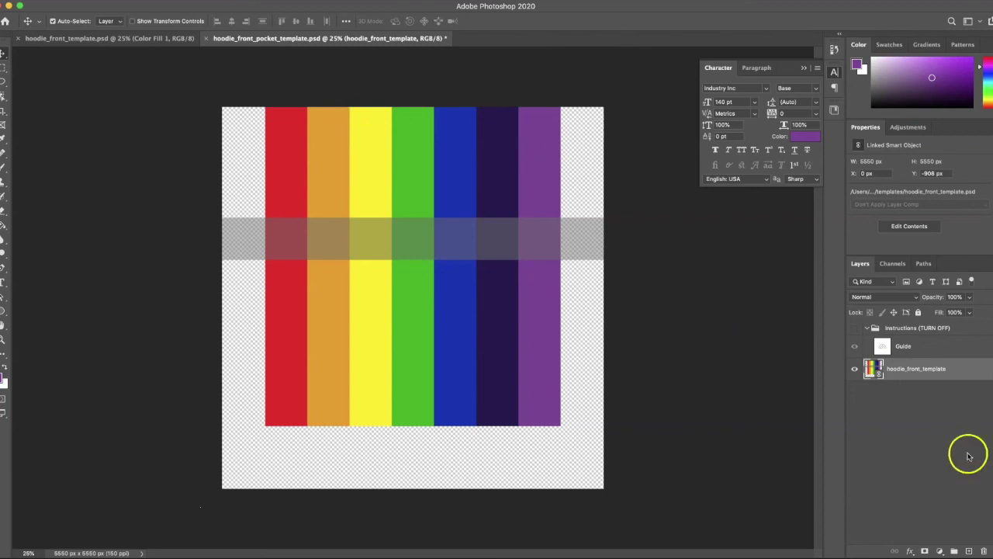
click(80, 38)
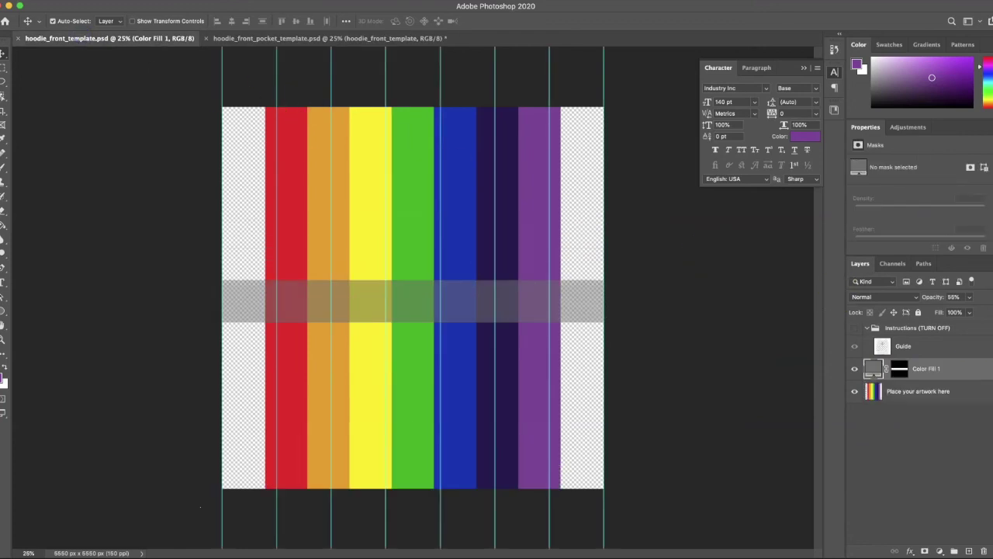
click(962, 391)
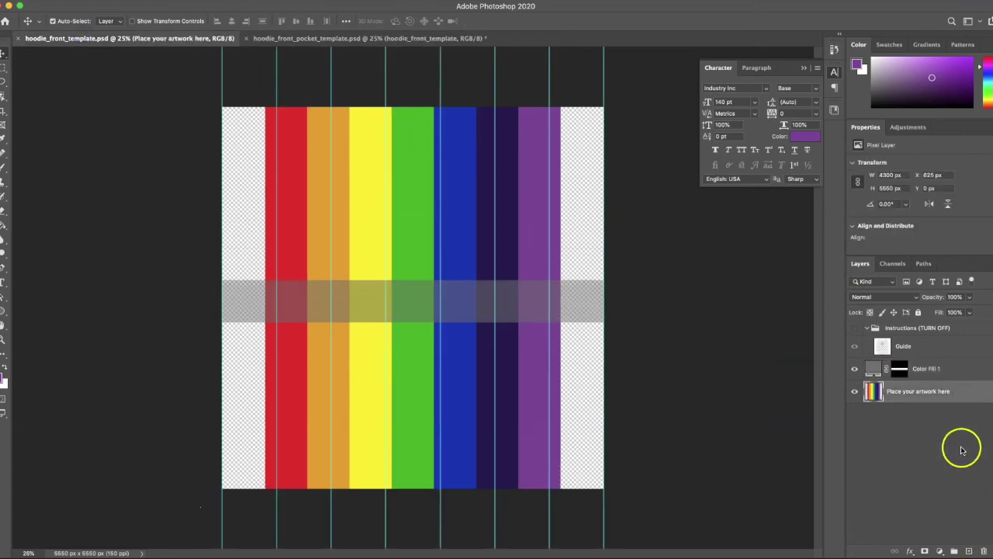
shift+click(959, 366)
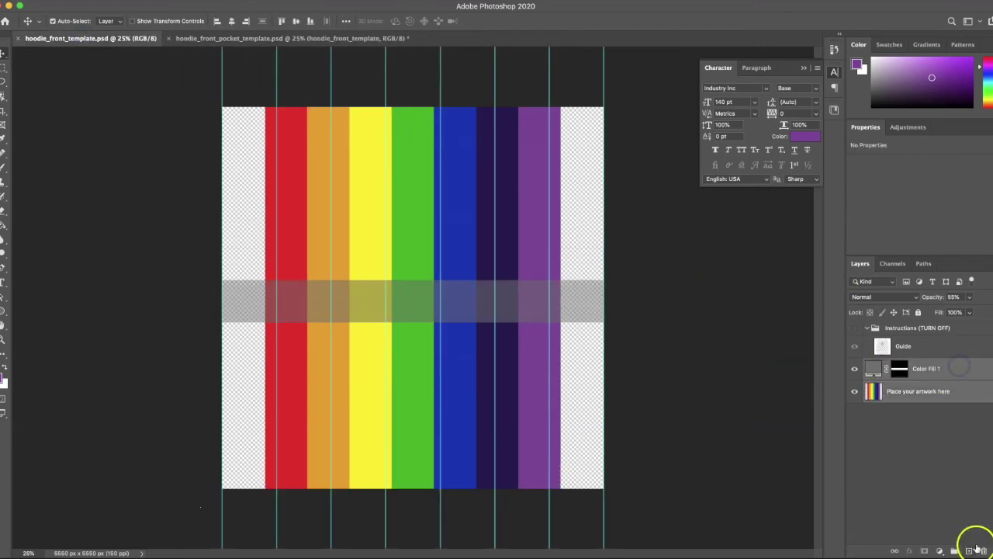
click(983, 552)
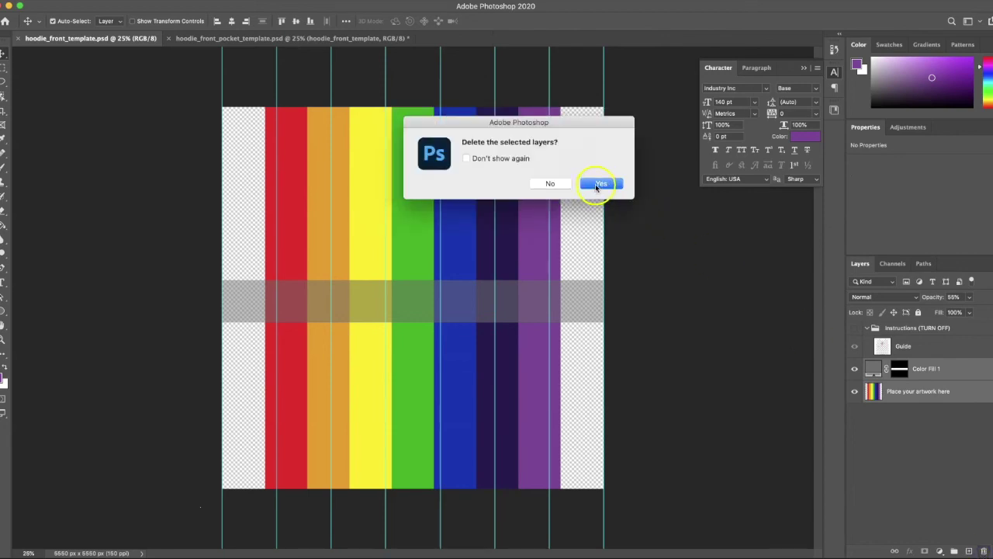
click(594, 185)
Show the Instructions group in the front template and add the text HELLO near the pocket's top edge.
click(855, 328)
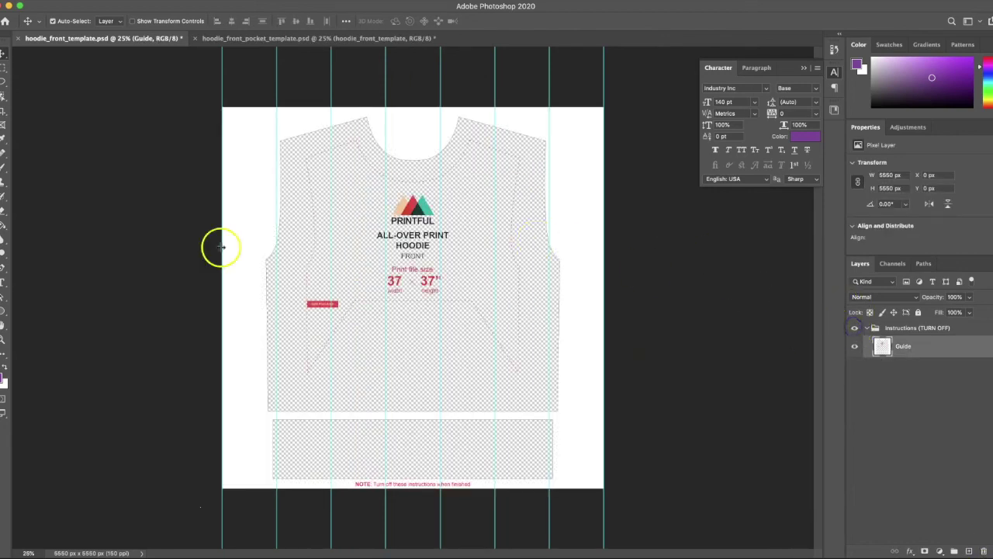
click(4, 281)
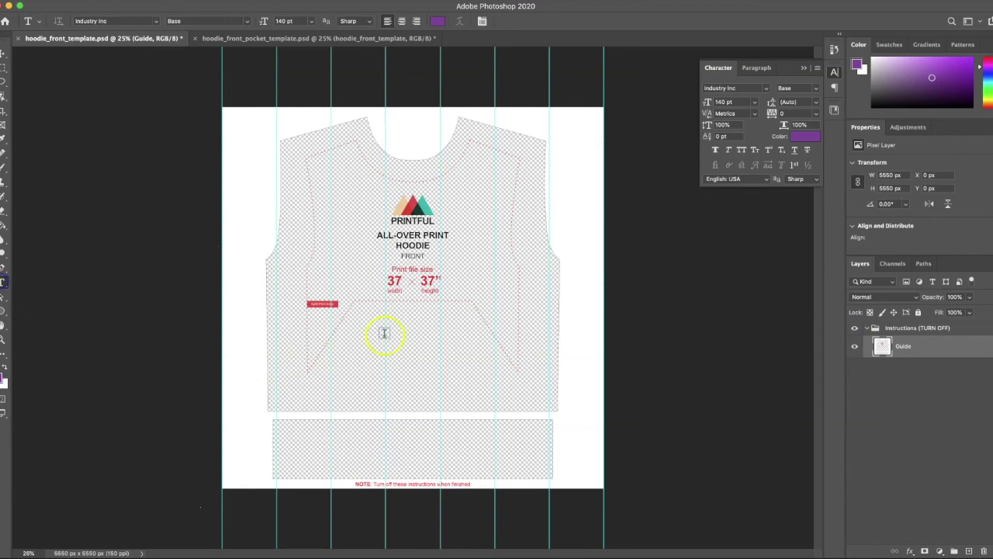
click(407, 301)
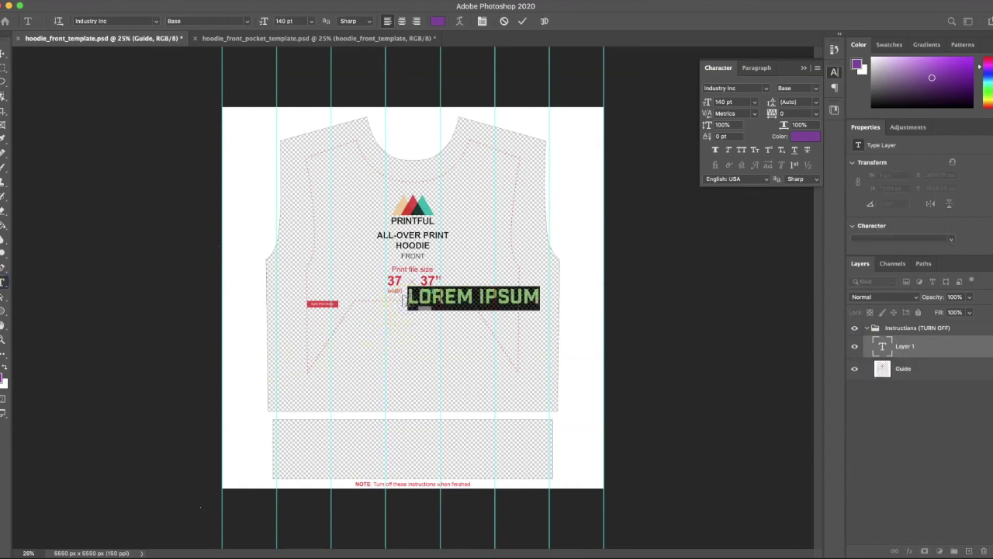
text(HELLO)
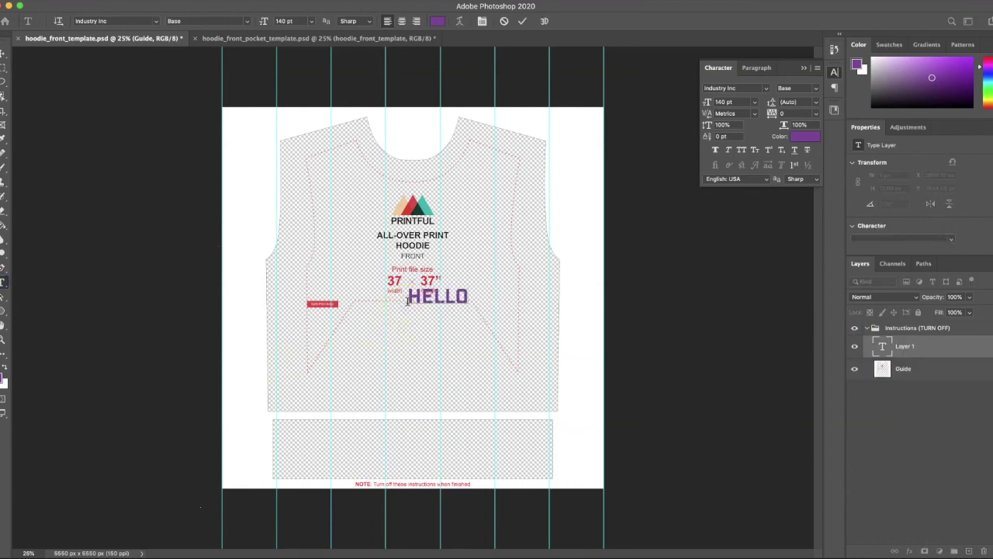
click(522, 21)
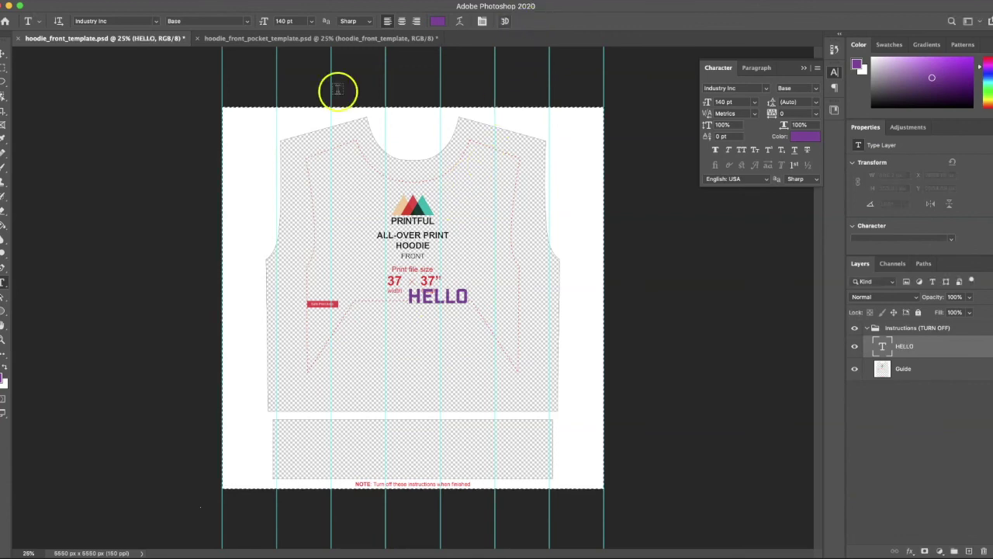
Set the HELLO text size to 200 pt and centre it horizontally on the canvas.
click(4, 53)
click(232, 22)
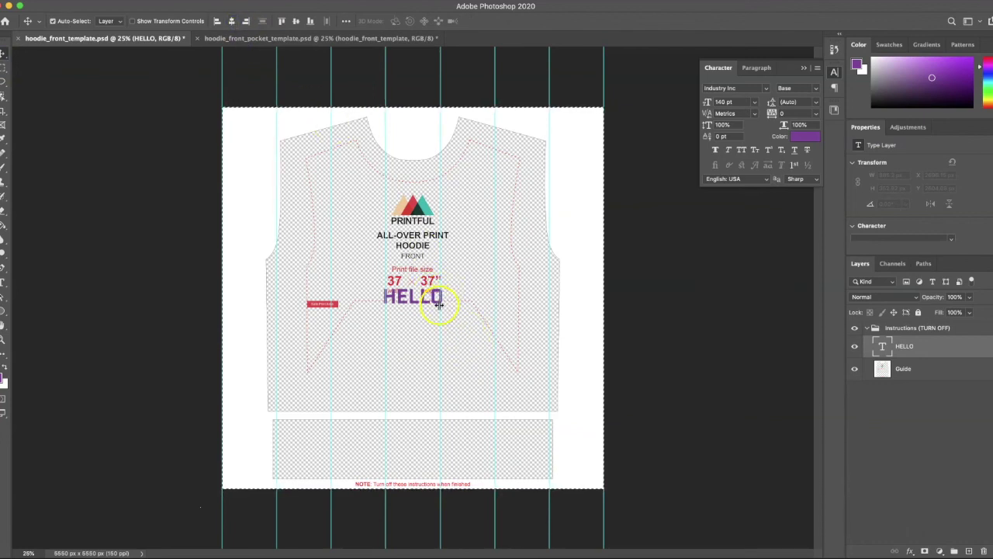
click(713, 98)
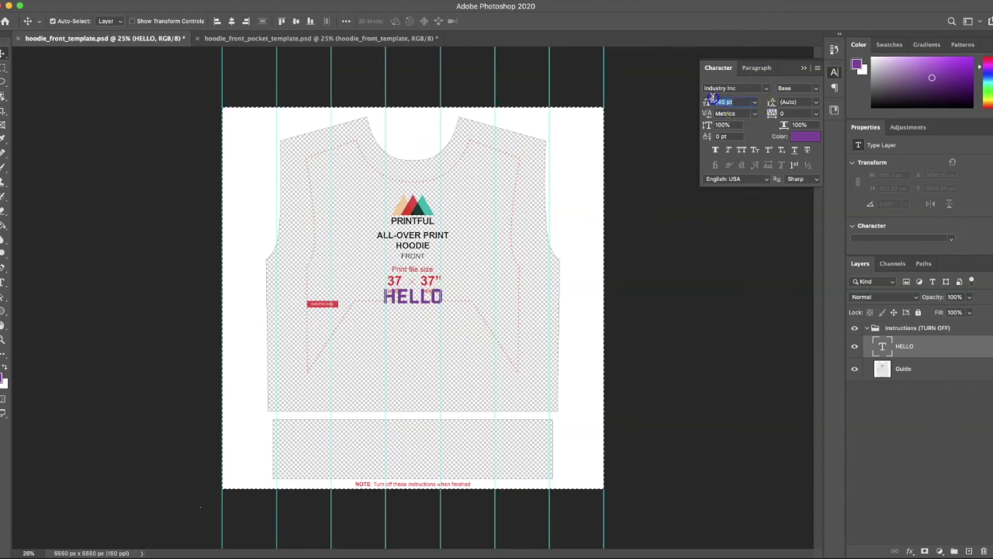
text(200)
key(Return)
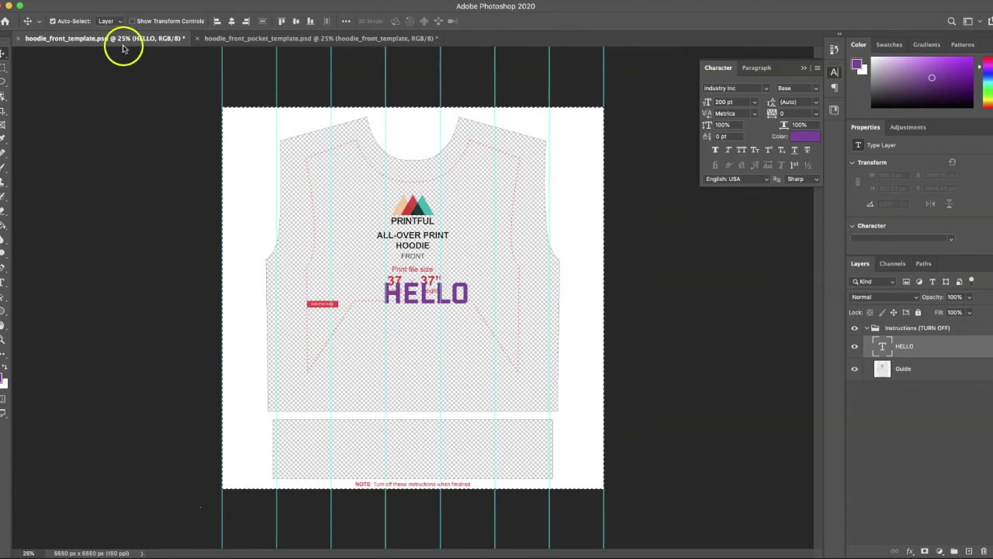
click(230, 21)
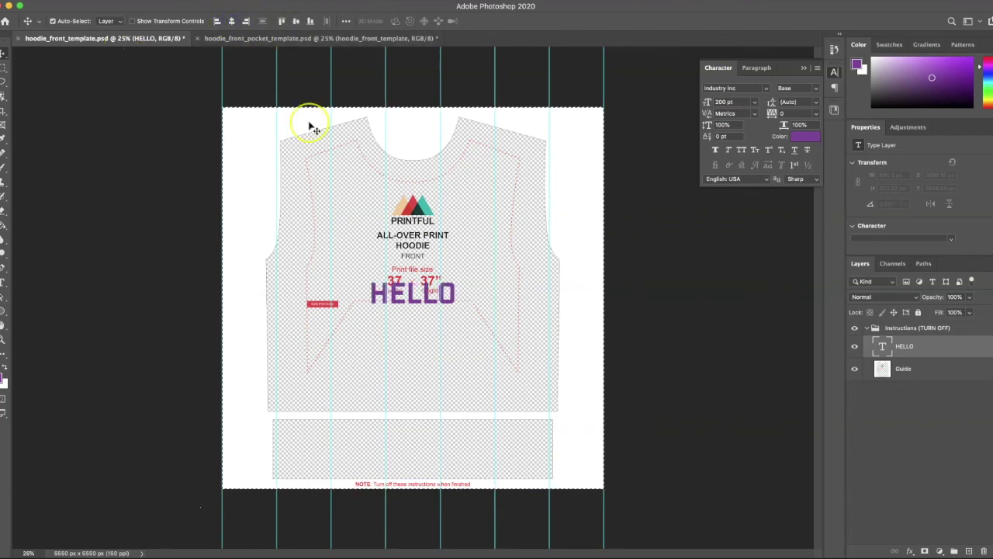
Nudge the HELLO text down across the pocket's top edge to Y 2606.58 px and save the front template.
key(Up)
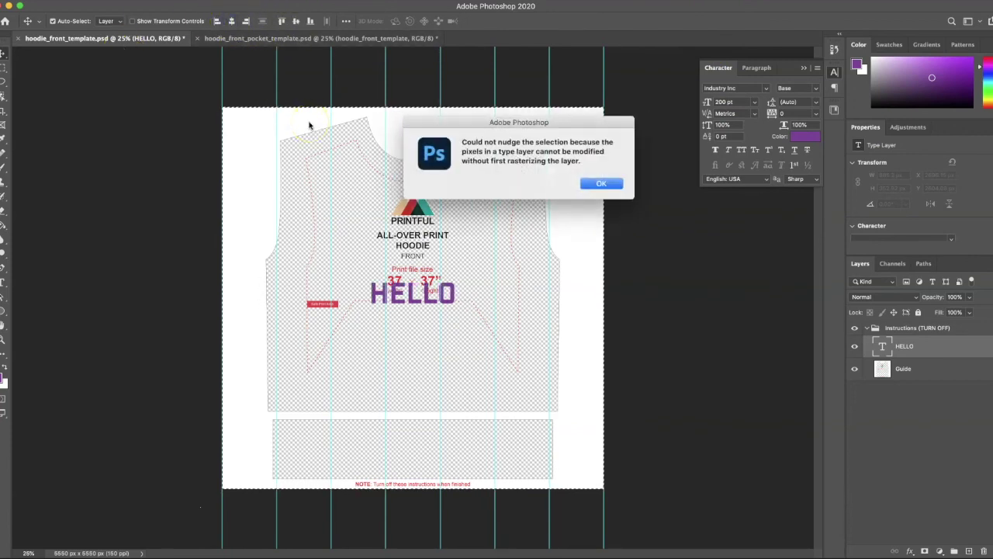
click(610, 185)
key(shift+Down)
key(shift+Down)
key(shift+Down)
key(shift+Down)
key(shift+Down)
key(shift+Down)
key(shift+Down)
key(shift+Down)
key(shift+Down)
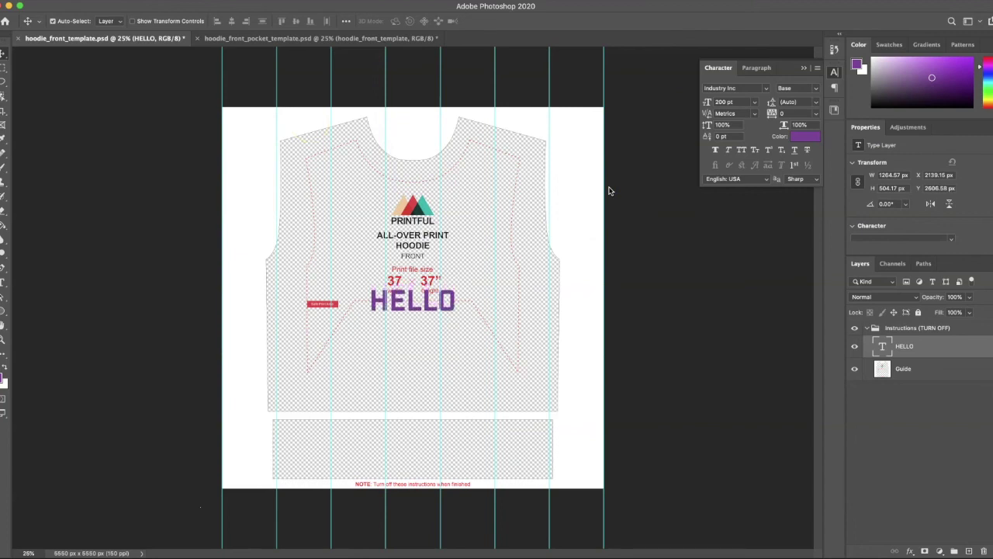
key(super+s)
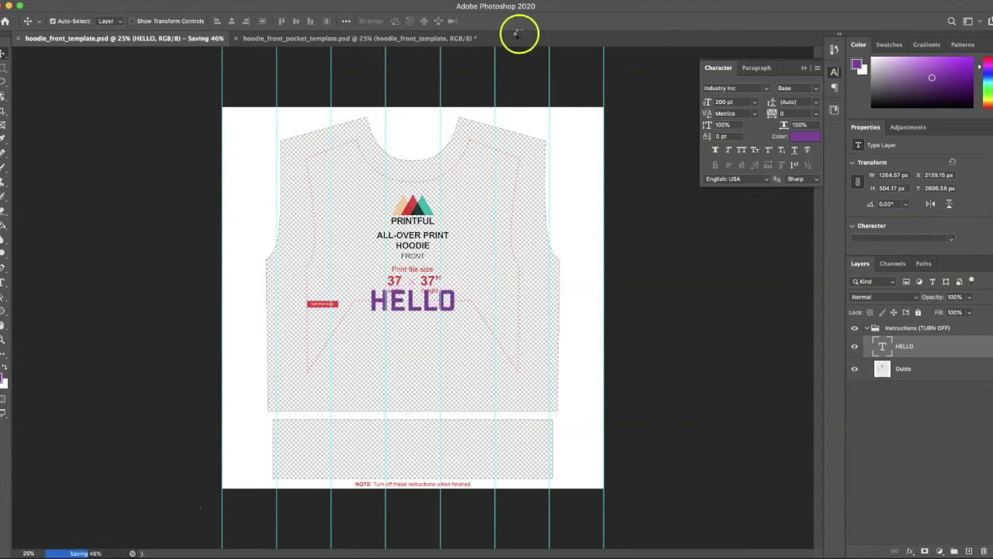
Check the linked HELLO text against the guide in hoodie_front_pocket_template.psd, hide that Guide layer and return to the front template.
click(377, 39)
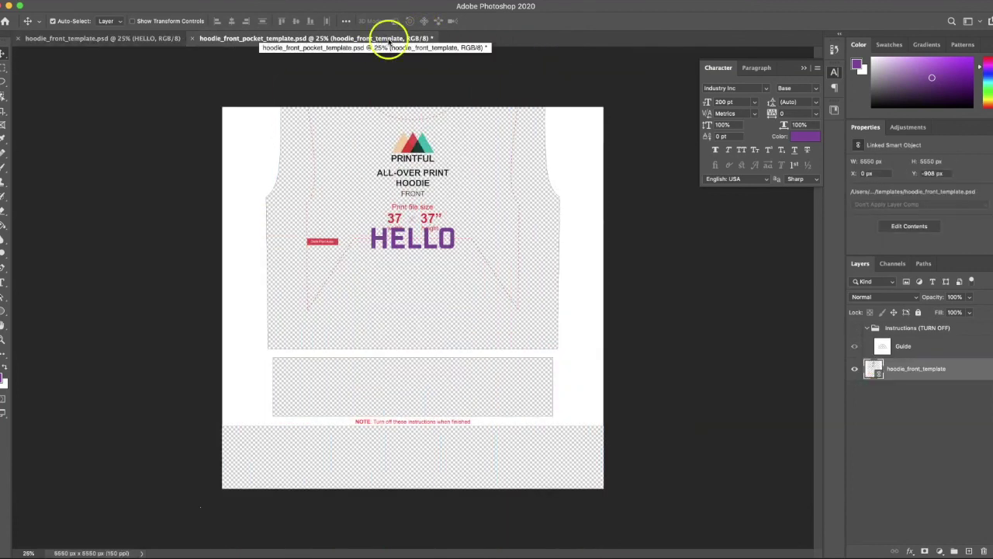
click(854, 345)
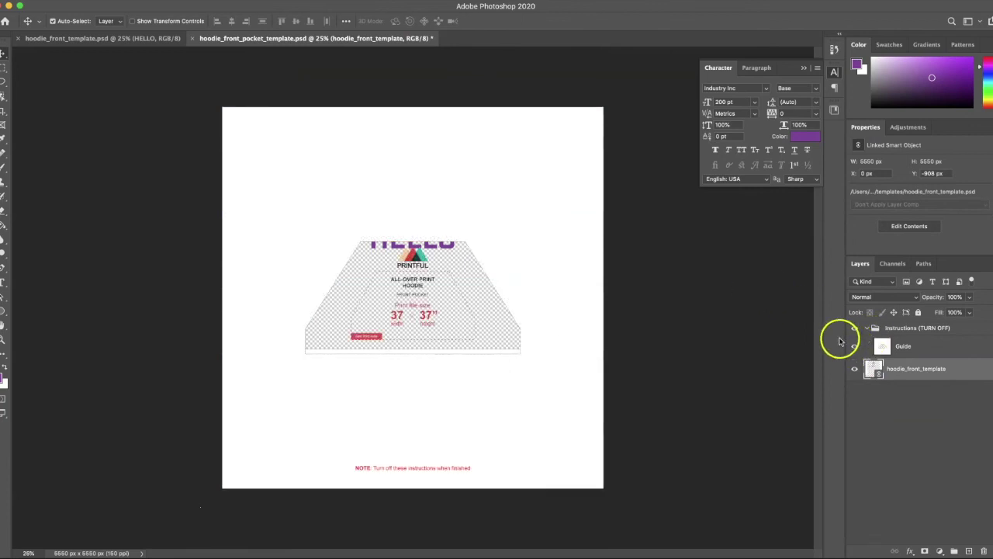
click(854, 344)
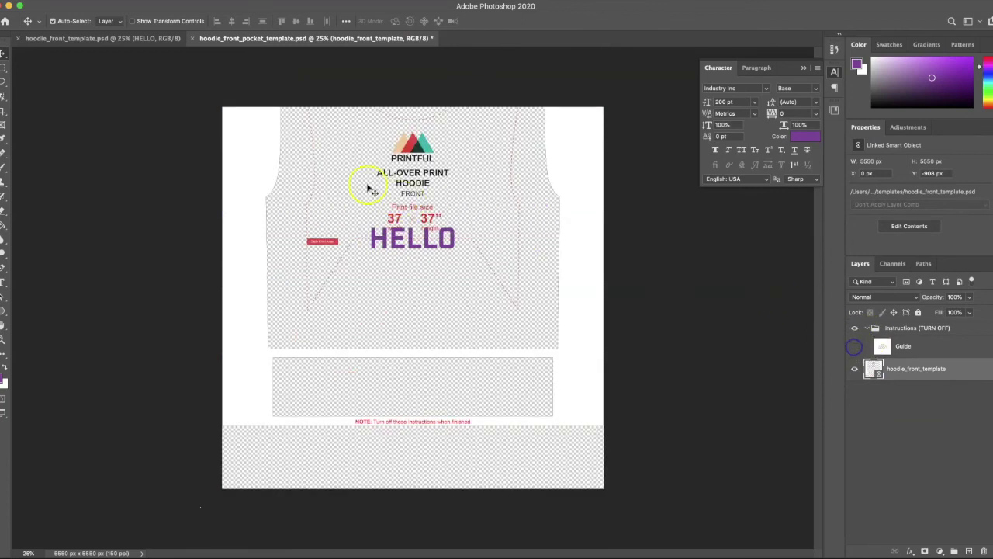
click(137, 38)
click(854, 330)
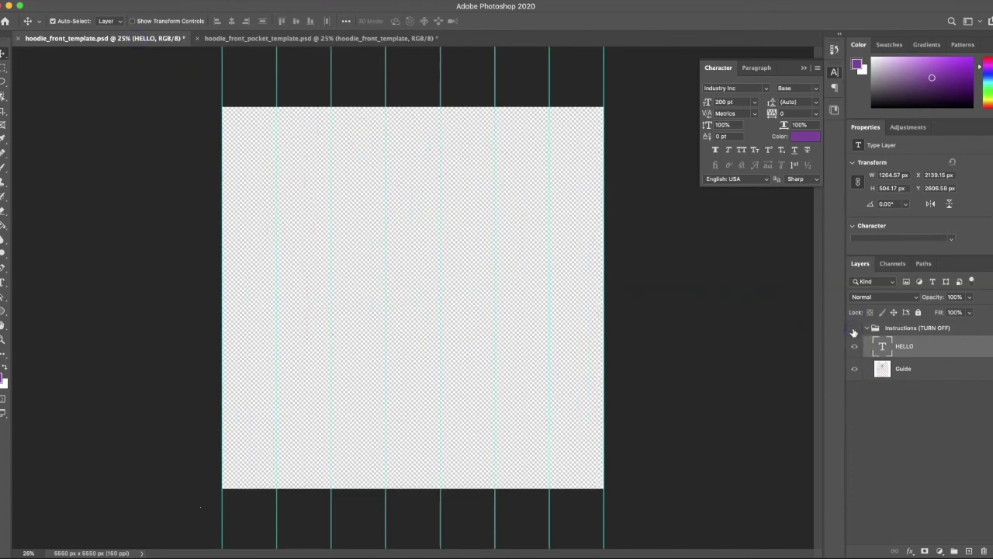
key(ctrl+s)
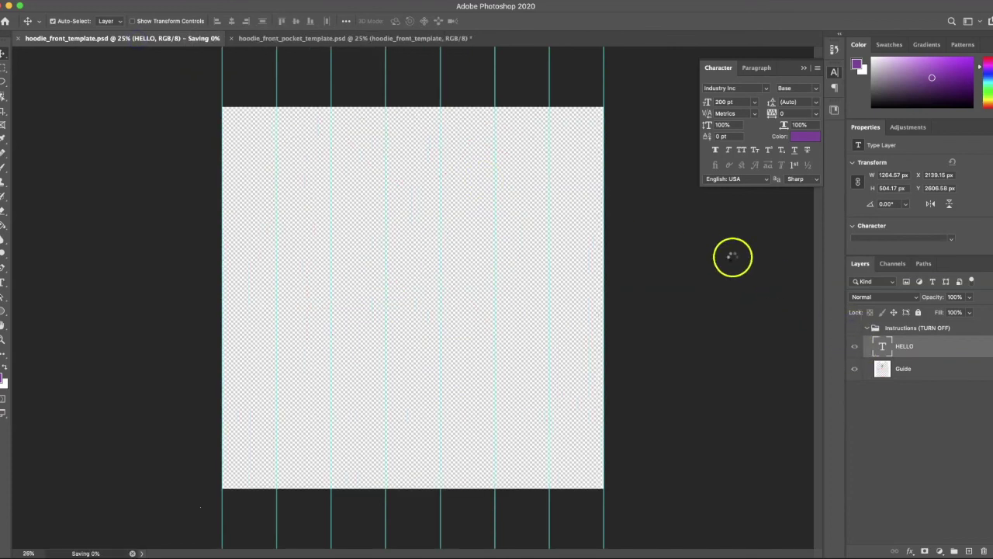
click(854, 329)
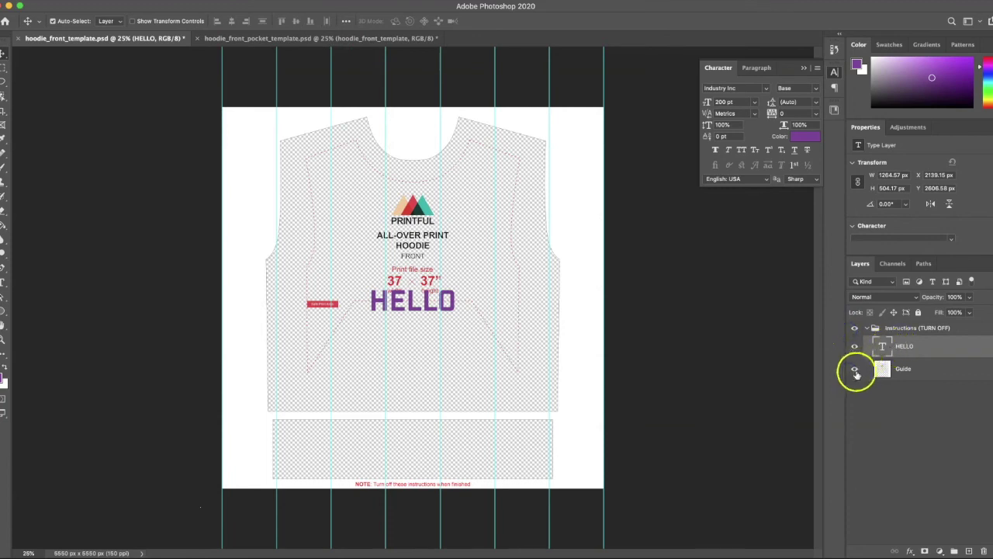
Hide only the Guide layer in the front template, save it, and check the linked HELLO text in the pocket template.
click(854, 370)
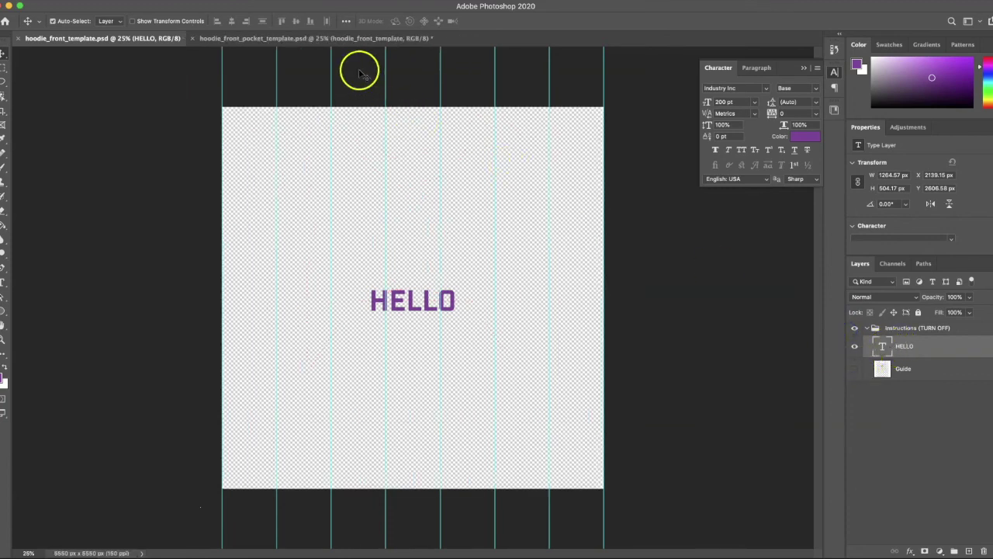
click(350, 39)
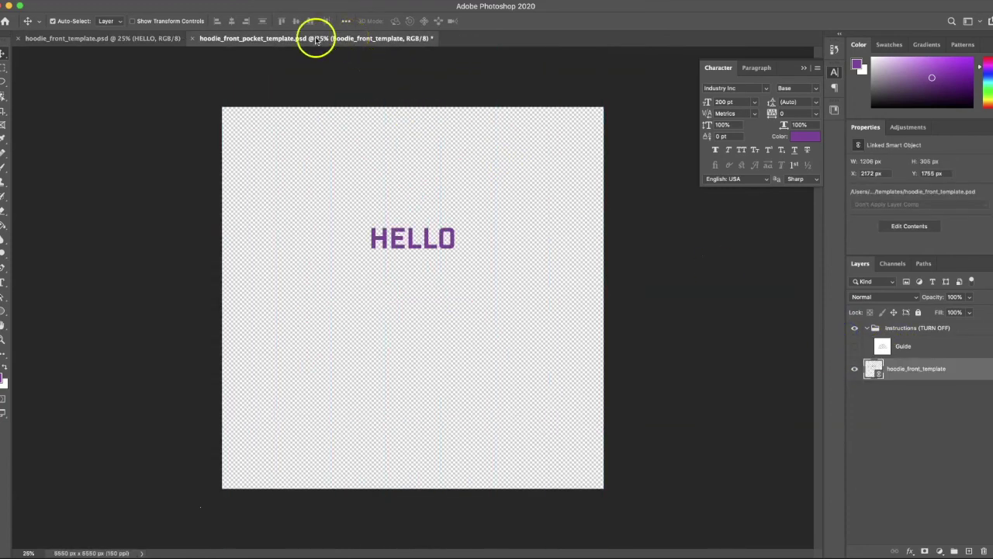
click(162, 39)
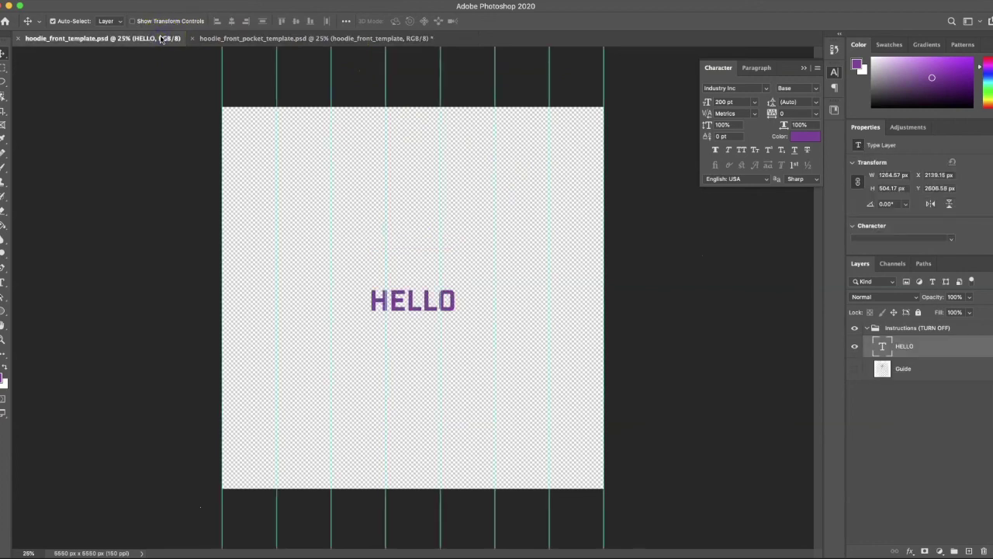